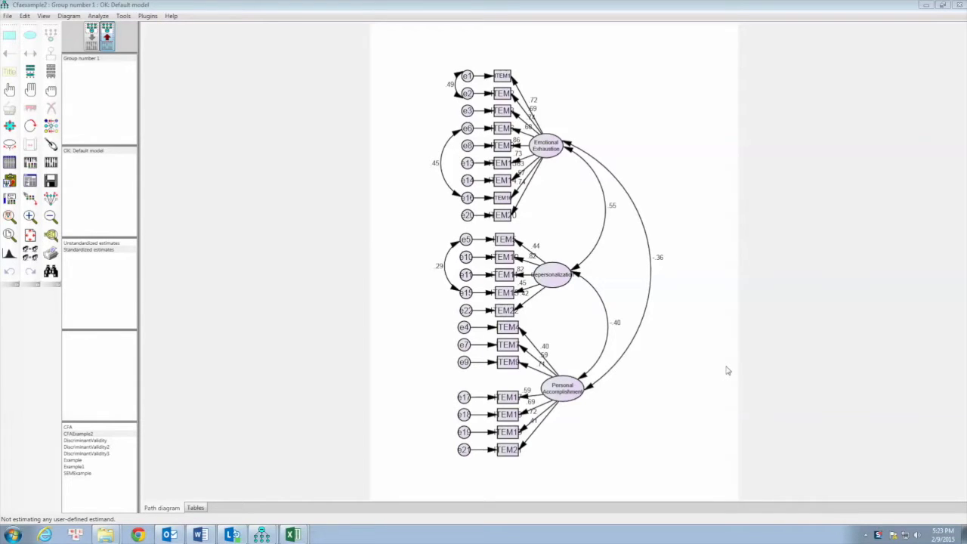
Show the CFAexample2 input path diagram instead of the standardized estimates
click(92, 36)
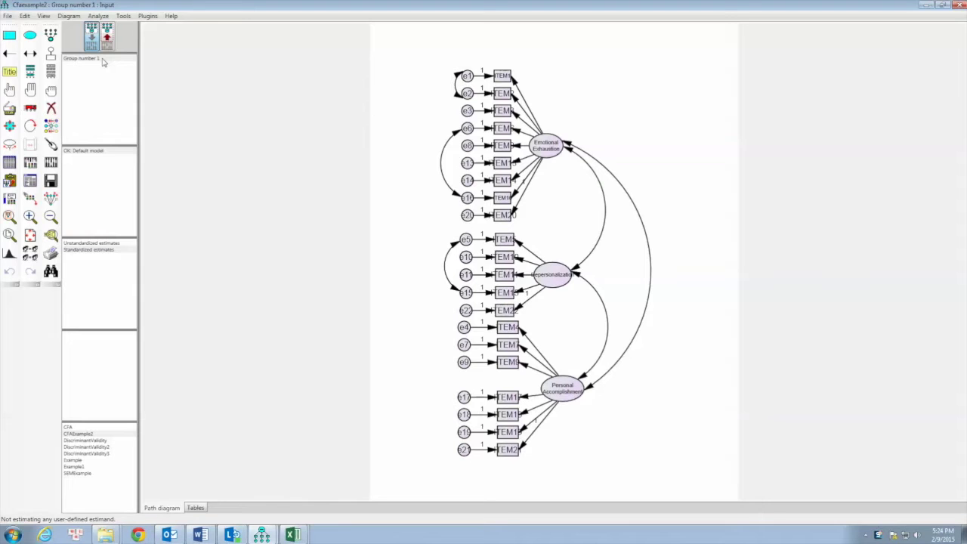
key(alt+Tab)
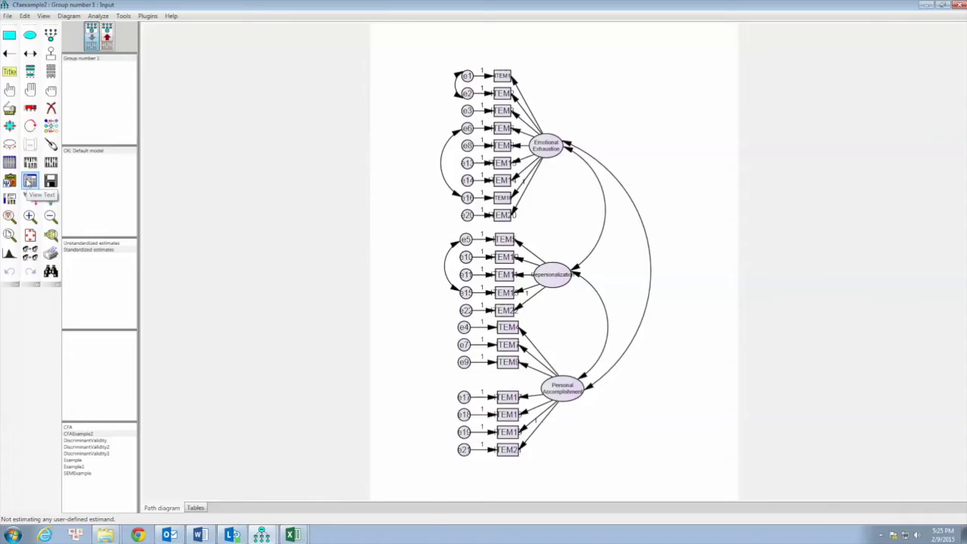
click(29, 182)
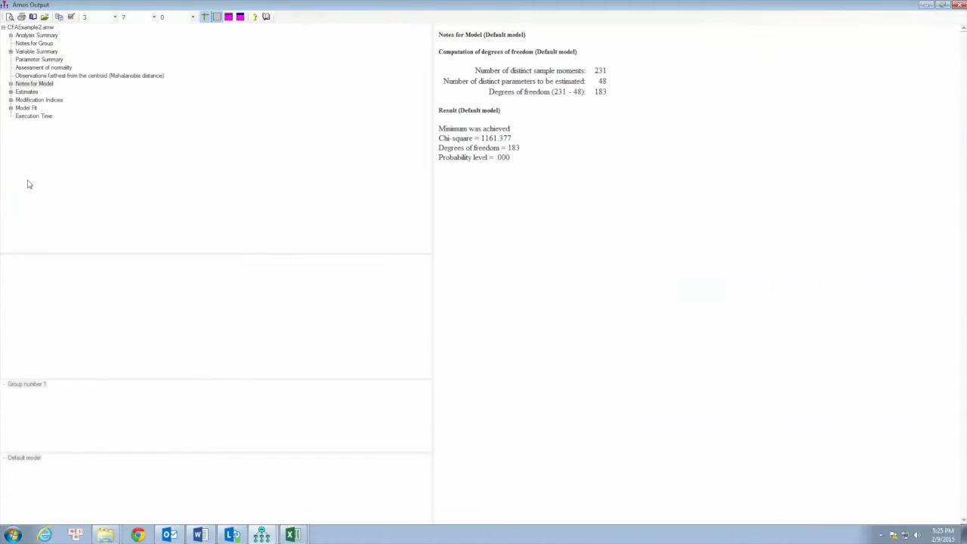
Copy the Standardized Regression Weights table from the Amos Estimates output and bring up Excel's Book1
click(27, 92)
click(714, 257)
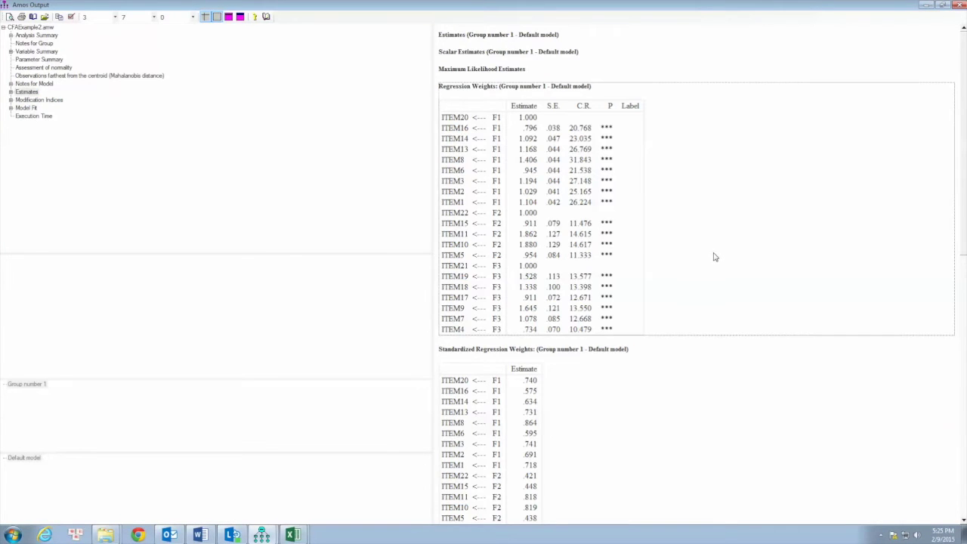
scroll(714, 258, down, 5)
click(506, 134)
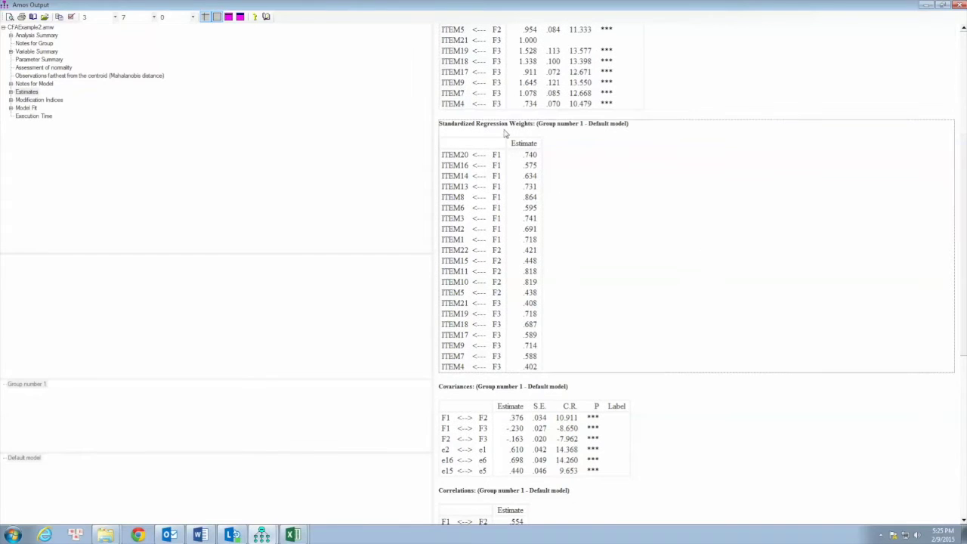
right_click(578, 147)
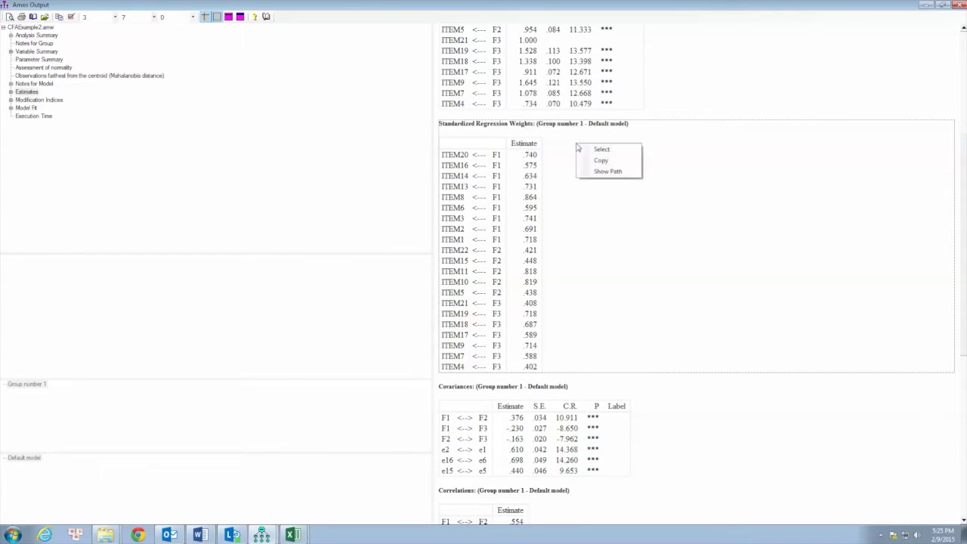
click(596, 161)
click(290, 535)
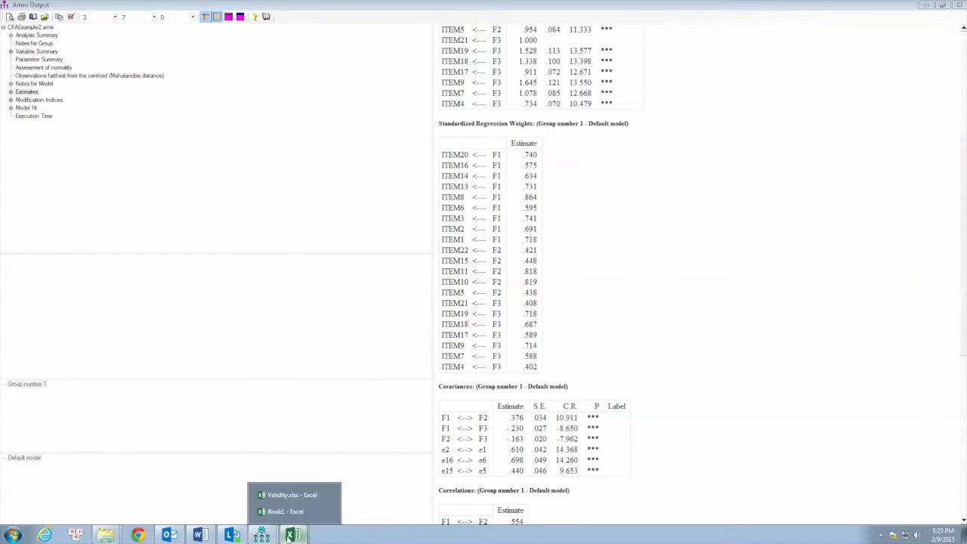
click(288, 512)
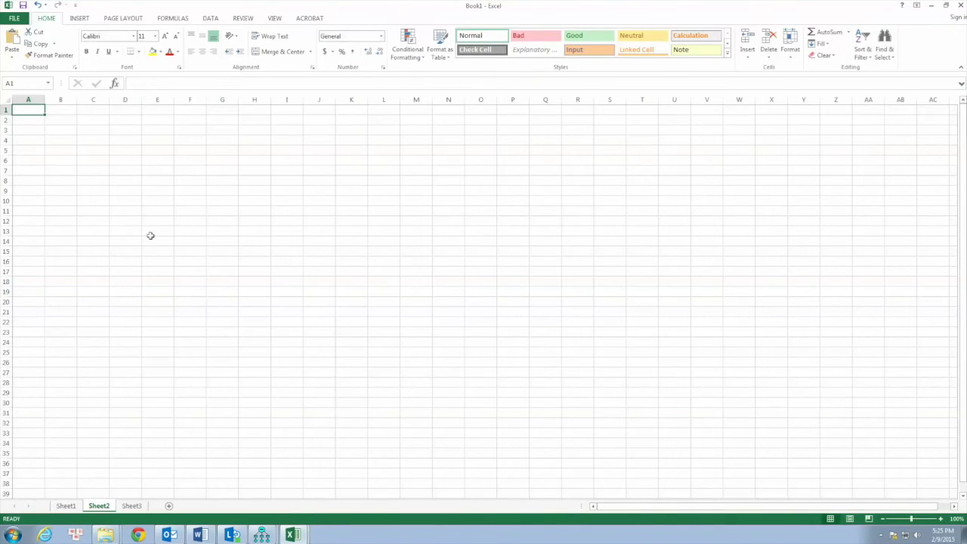
Paste the standardized weights into Sheet2 at A1 and clear the table title
key(ctrl+v)
click(190, 176)
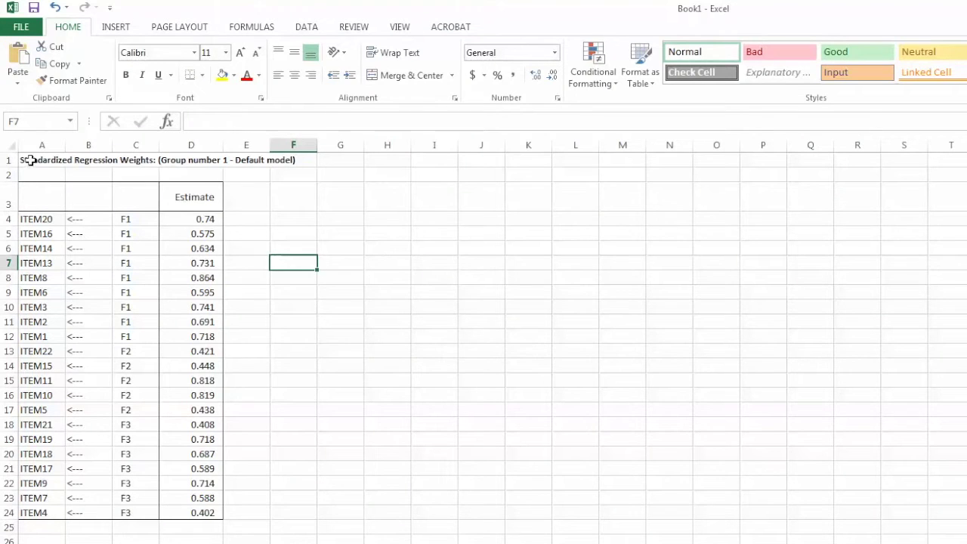
click(41, 160)
key(Delete)
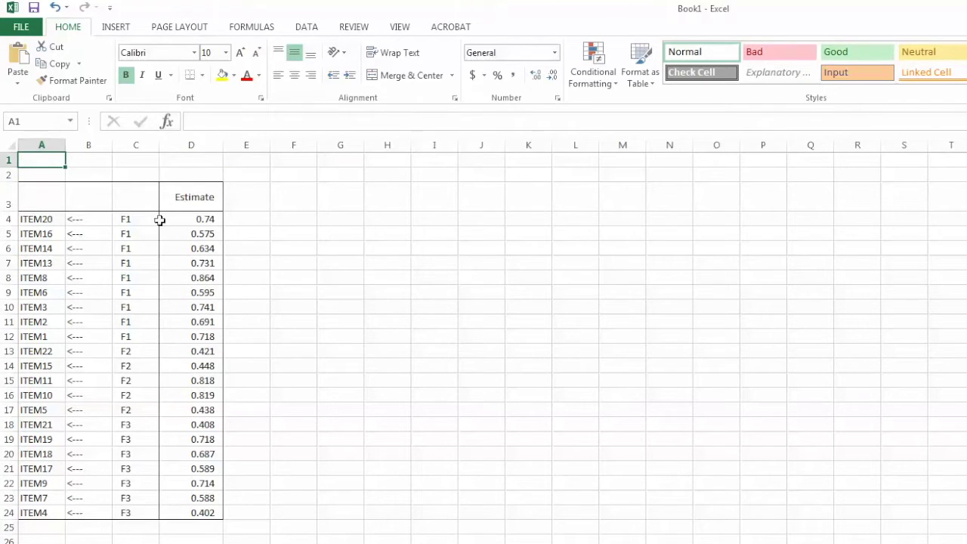
Rename the Estimate header in D3 to Loadings
click(191, 195)
text(L)
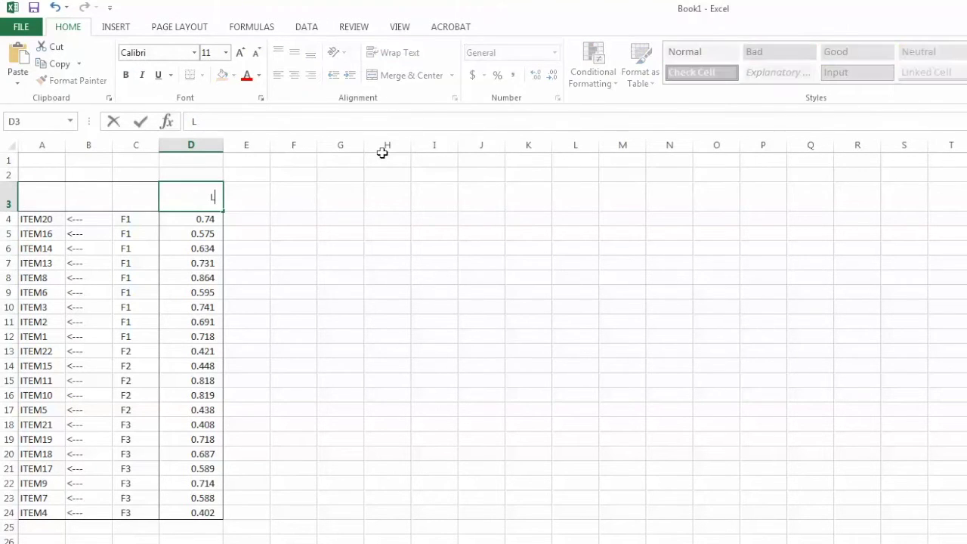
text(oadings)
key(Return)
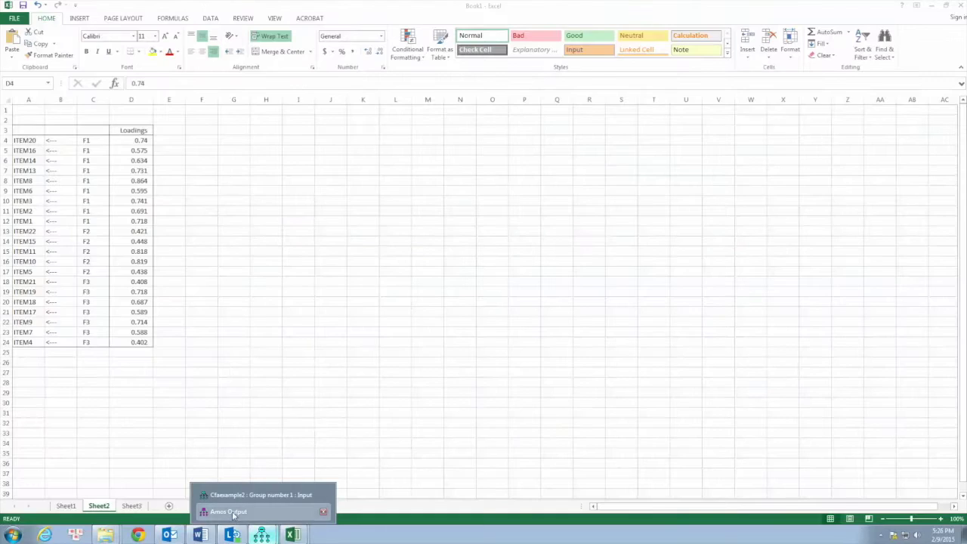
click(264, 513)
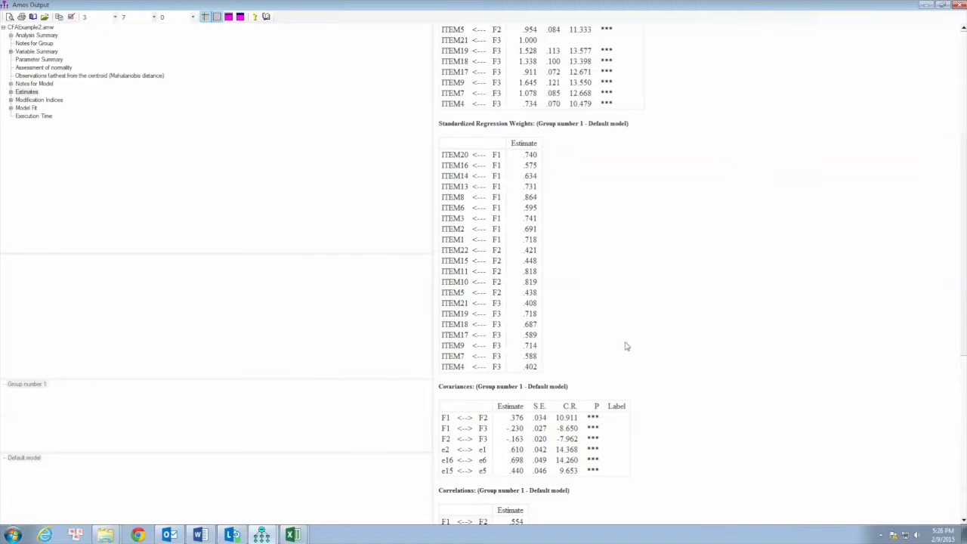
Copy the Amos Variances table and paste it into Book1 starting at A30
click(675, 350)
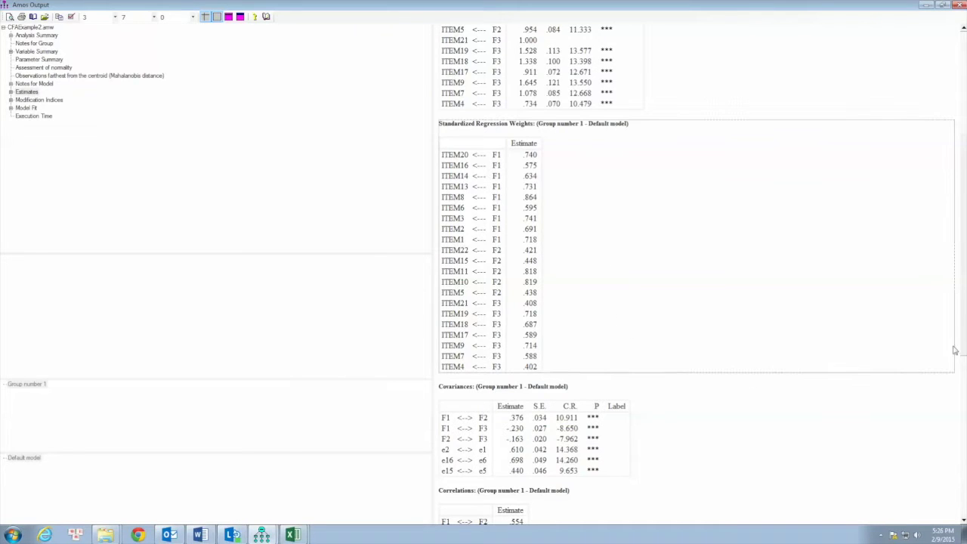
scroll(963, 344, down, 5)
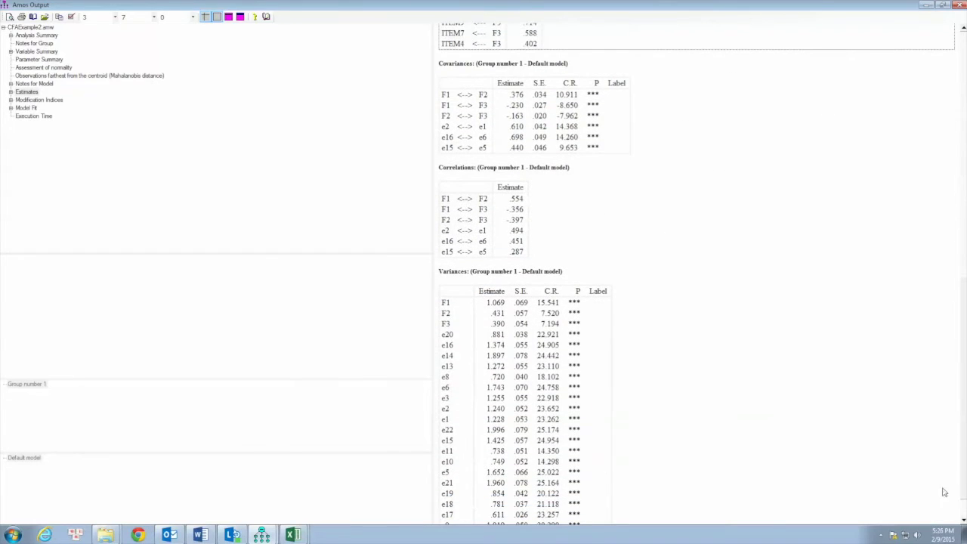
scroll(673, 312, down, 1)
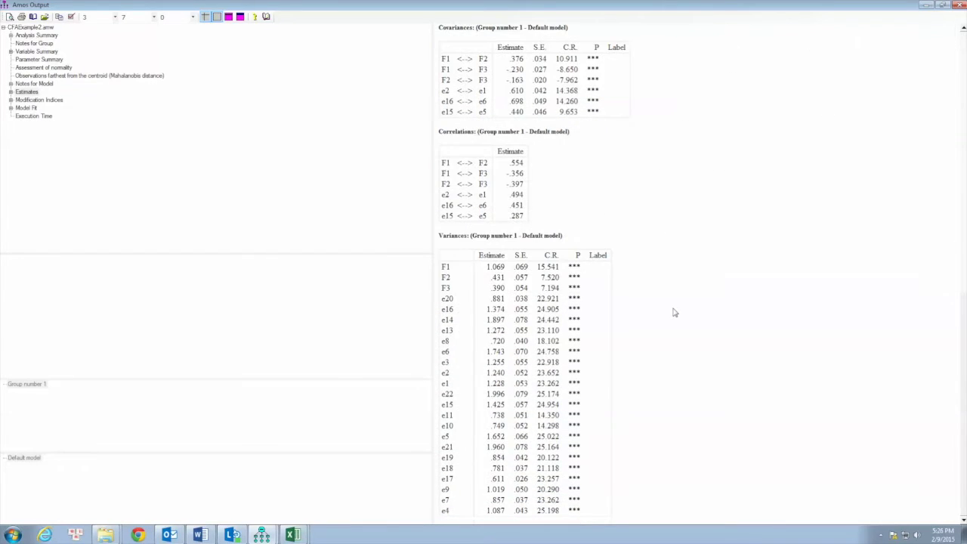
mouse_move(609, 244)
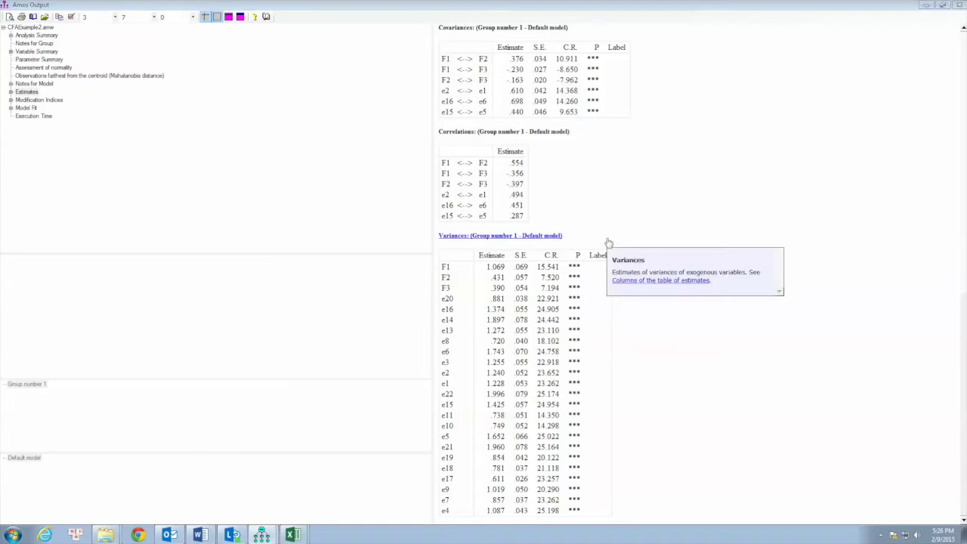
right_click(841, 260)
click(852, 274)
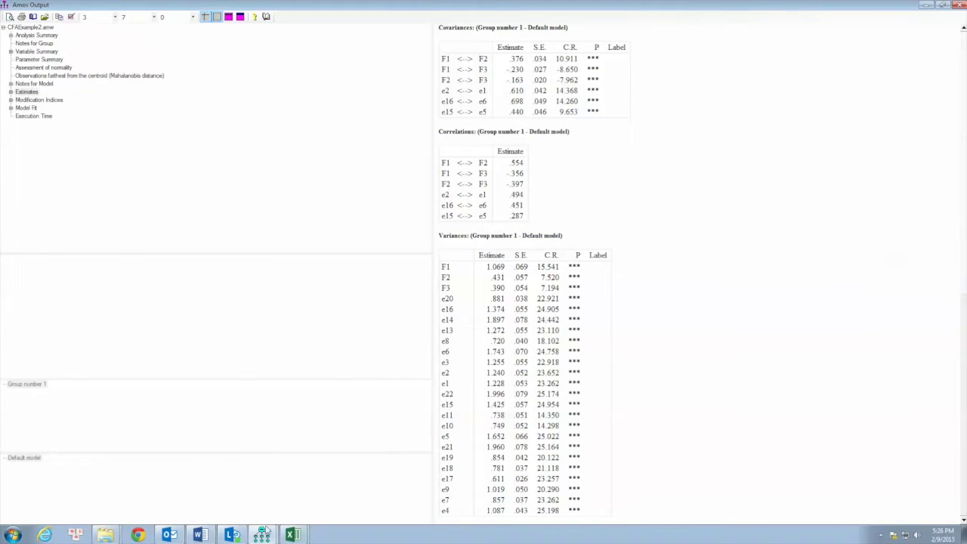
click(291, 535)
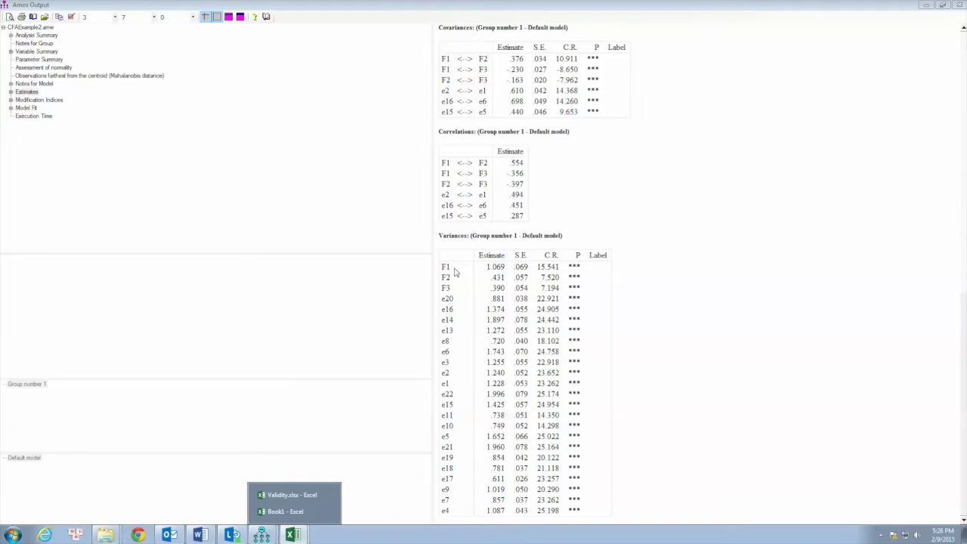
click(285, 511)
key(ctrl+v)
Copy the error variances in D36:D56 and paste them into column E from E4
scroll(337, 398, down, 3)
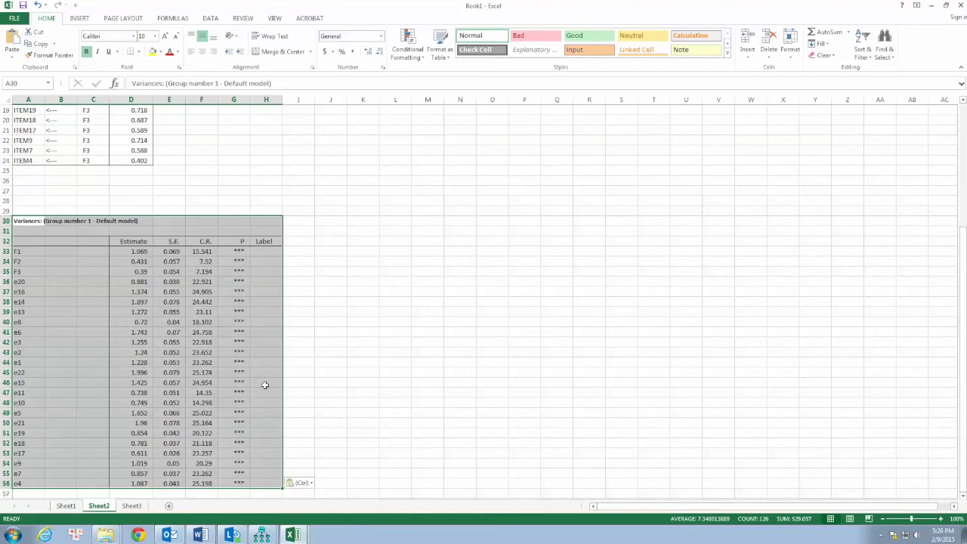
click(139, 281)
scroll(336, 353, down, 2)
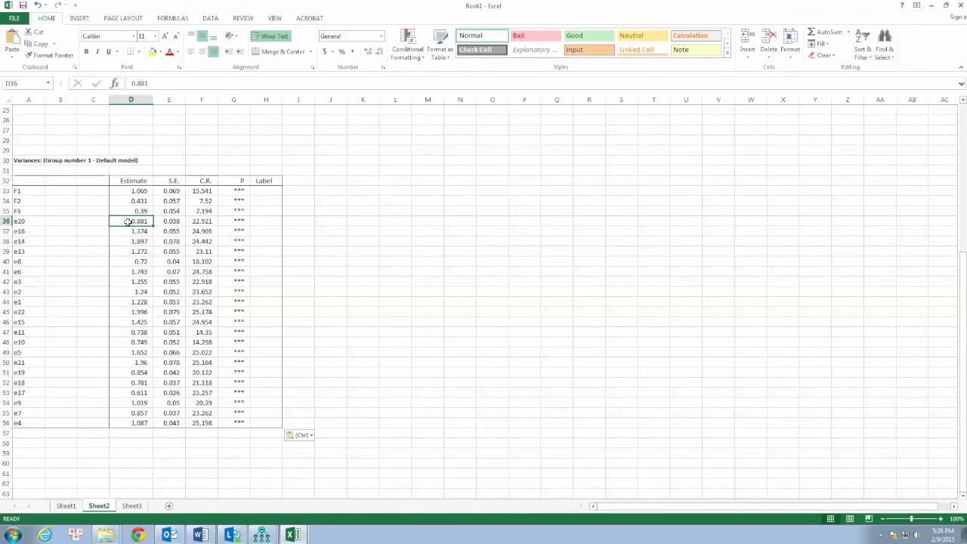
drag(127, 224, 125, 424)
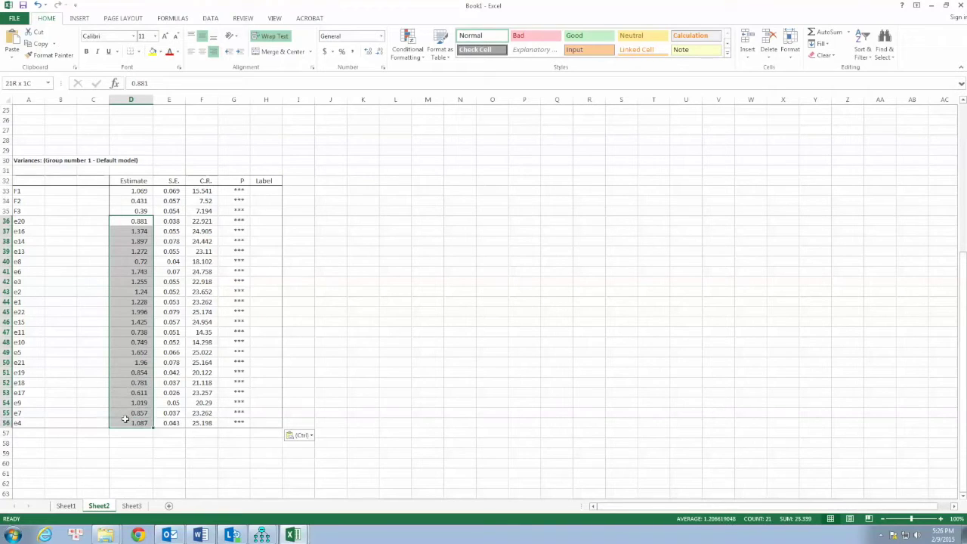
key(ctrl+c)
scroll(404, 288, up, 7)
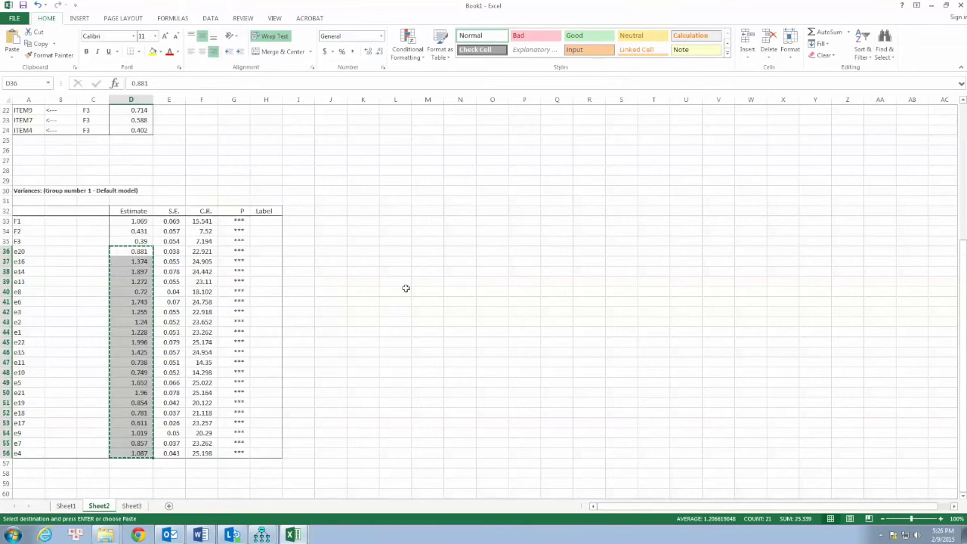
scroll(396, 283, up, 1)
click(174, 142)
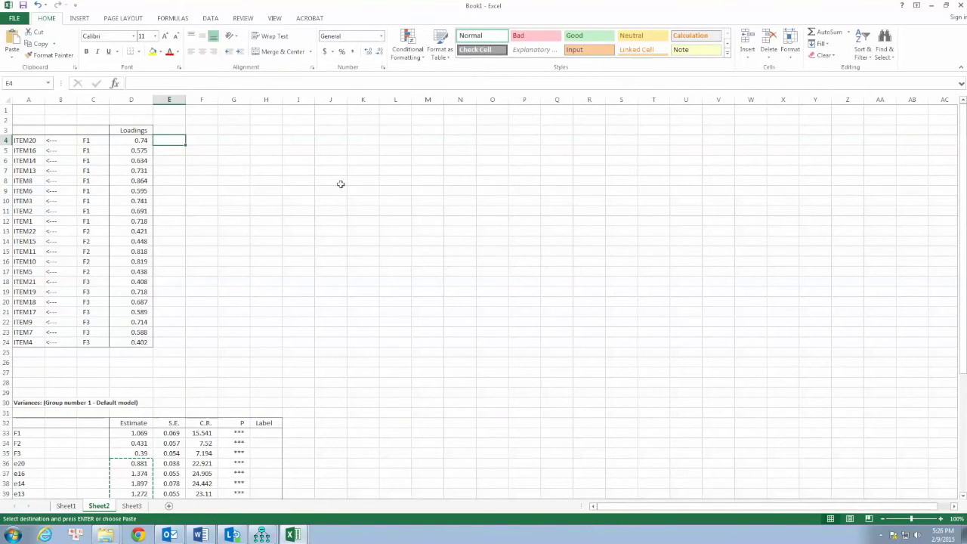
key(ctrl+v)
Head column E with 'Error' in E3
scroll(350, 313, down, 4)
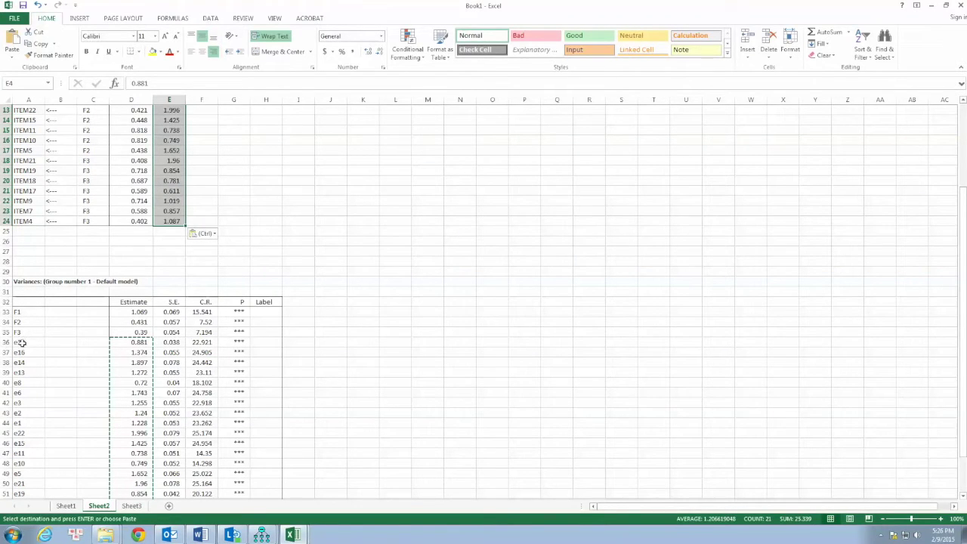
scroll(33, 169, up, 2)
scroll(33, 169, up, 2)
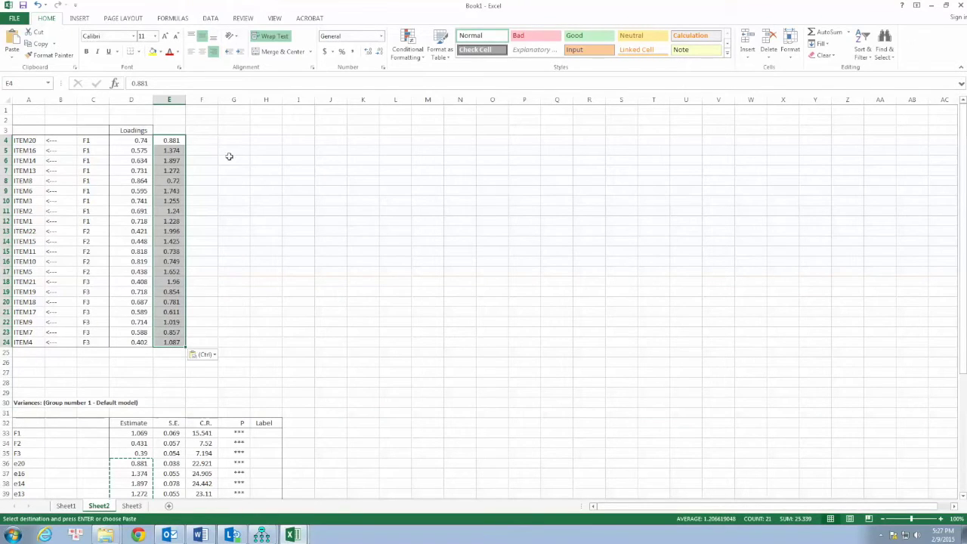
click(173, 128)
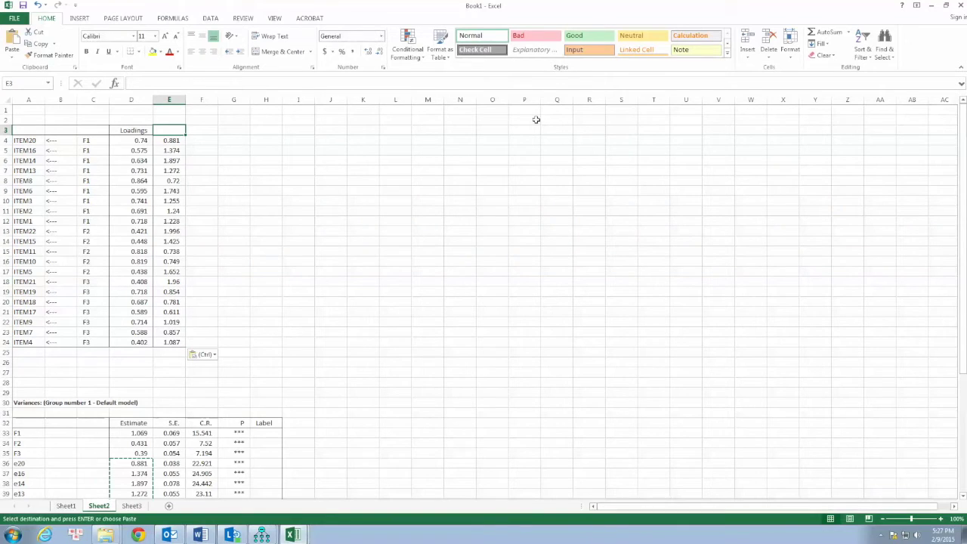
text(E)
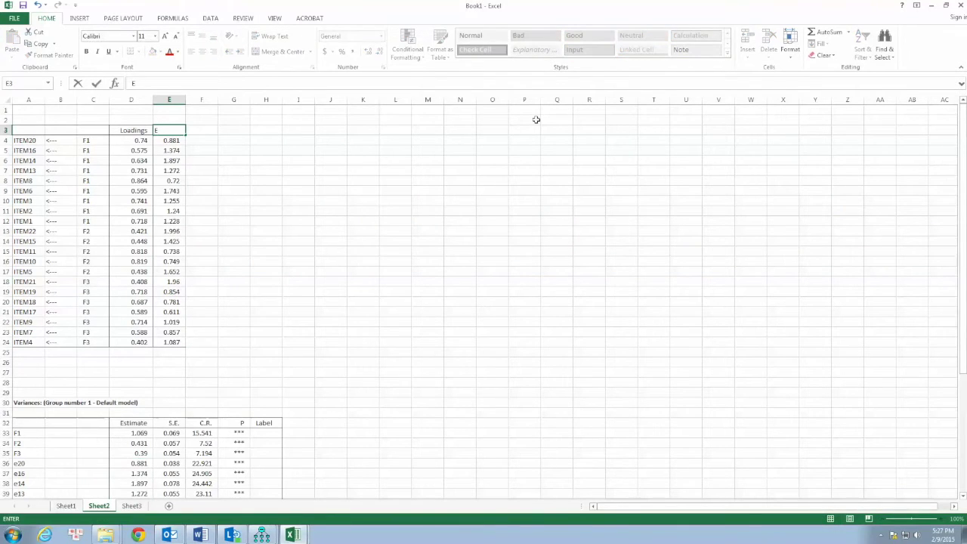
text(rror)
key(ctrl+Return)
key(Down)
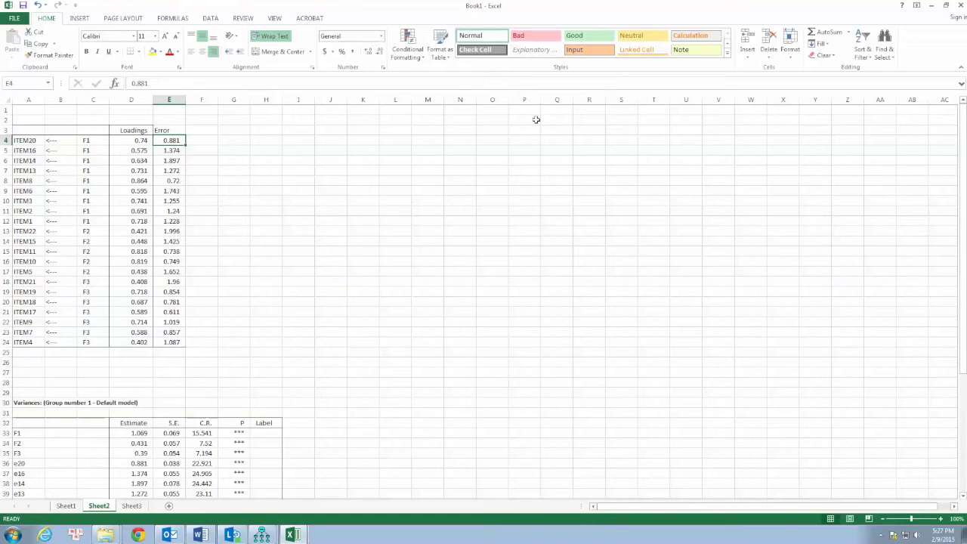
key(alt+Tab)
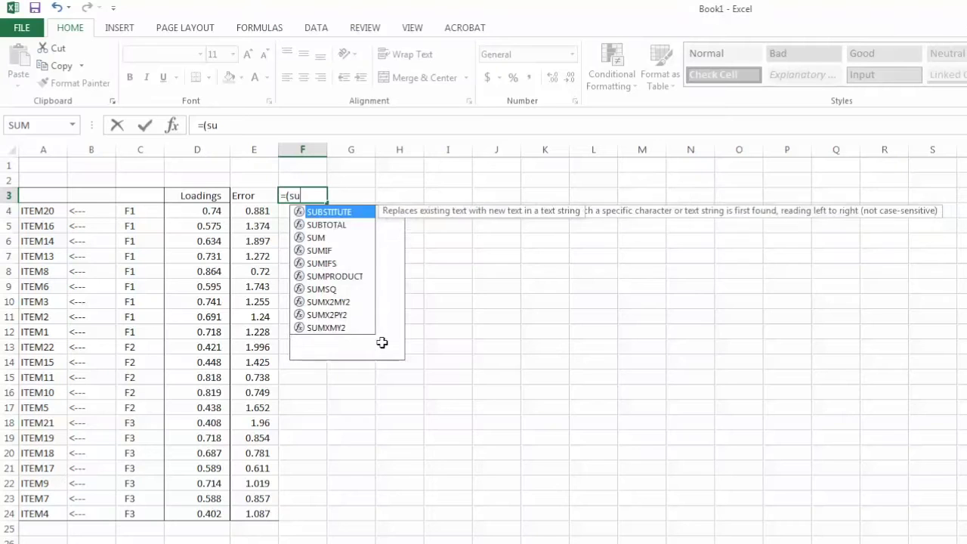
Make F3 the text heading (sum(loadings))^2 by removing the leading equals sign
text(m)
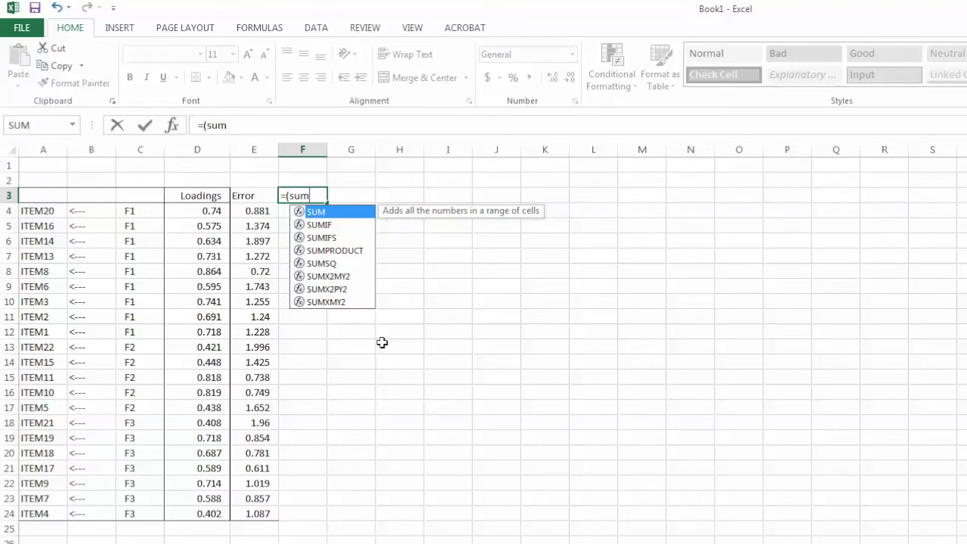
text((loadings)
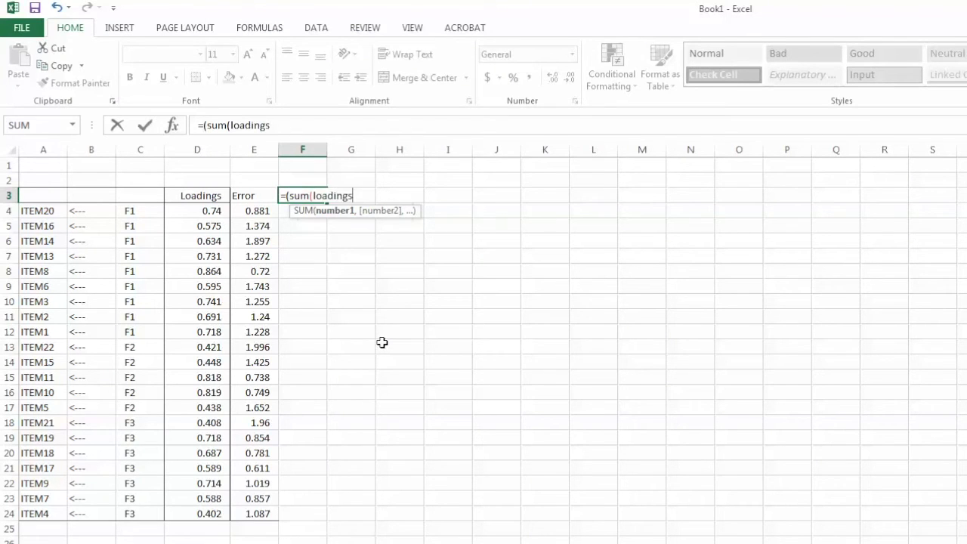
text()))
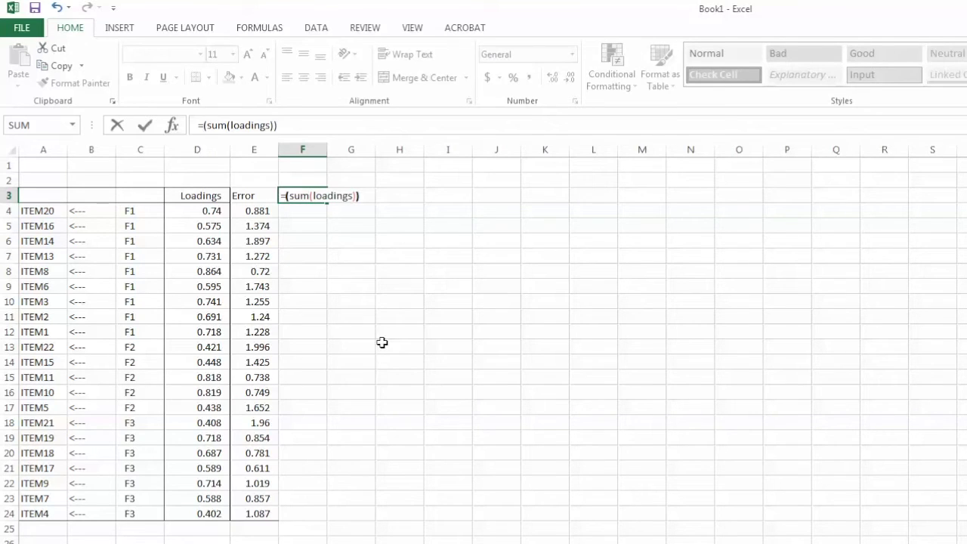
text(^2)
click(196, 126)
key(Delete)
key(Return)
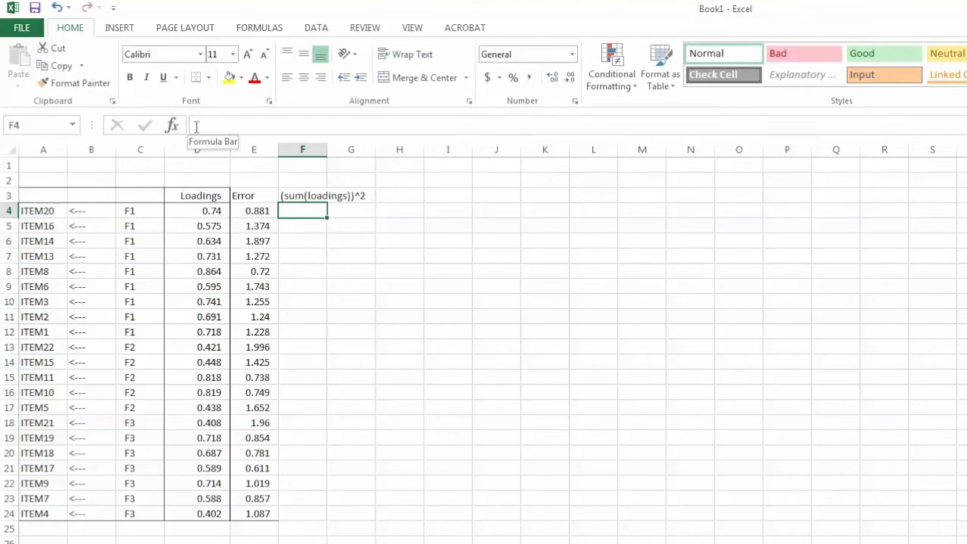
Enter =(sum(D4:D12))^2 in F4, giving F1's squared loading sum 39.55152
text(=)
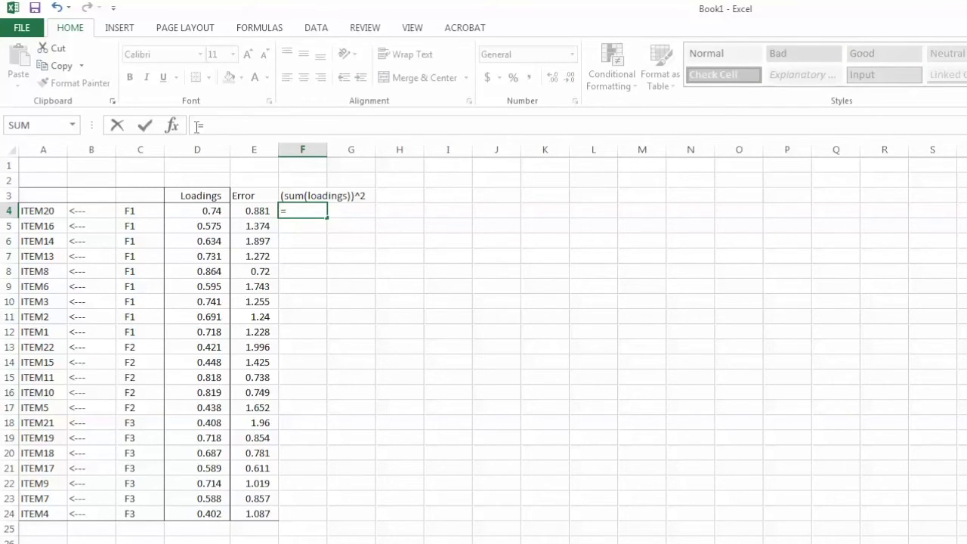
text((sum()
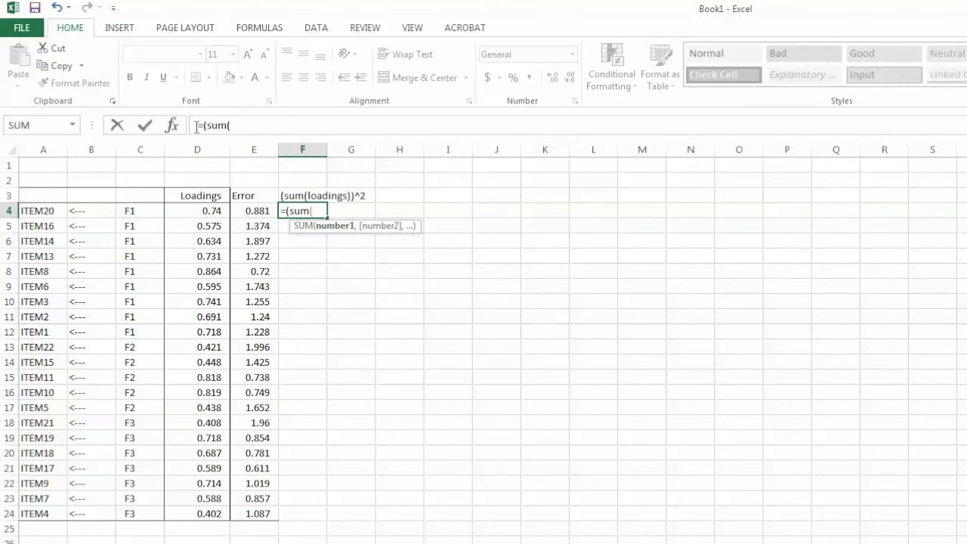
drag(209, 210, 205, 331)
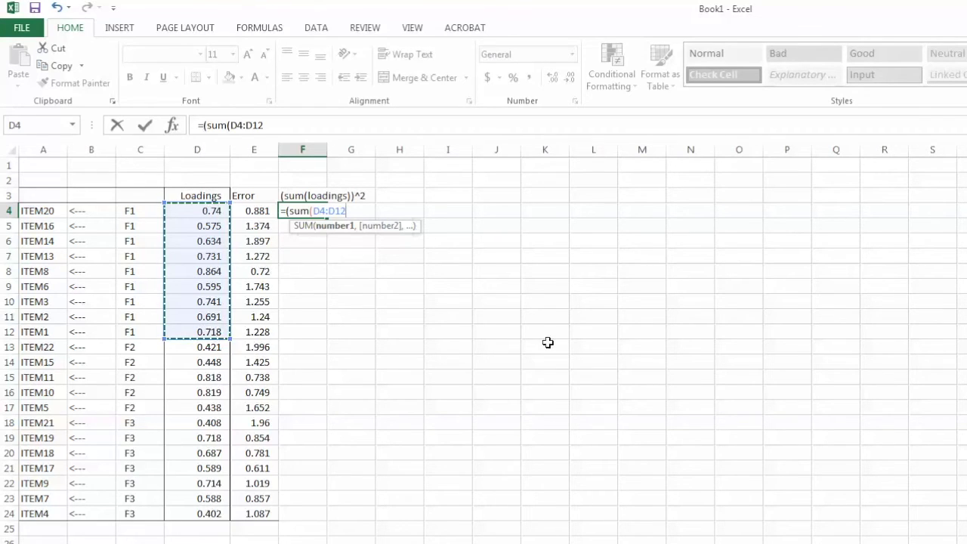
text())
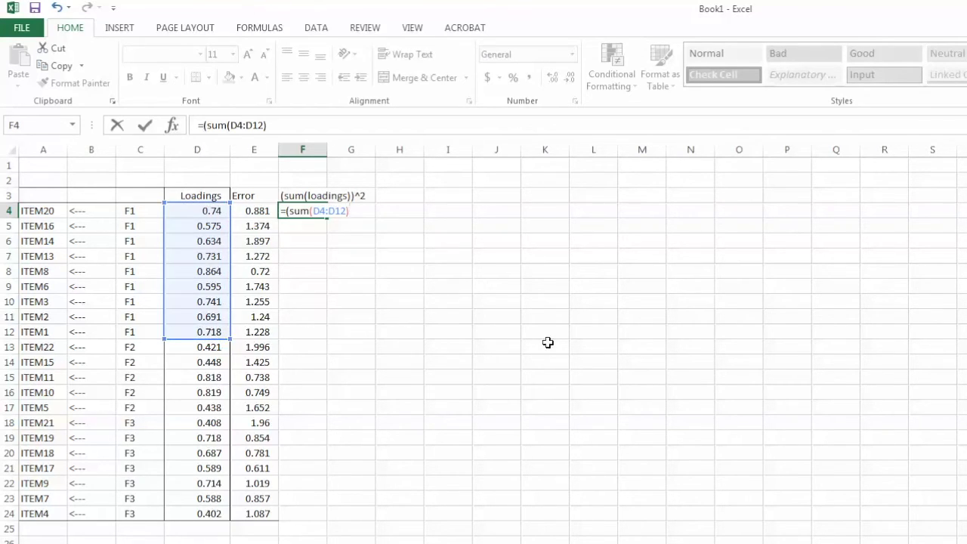
text()^2)
key(Return)
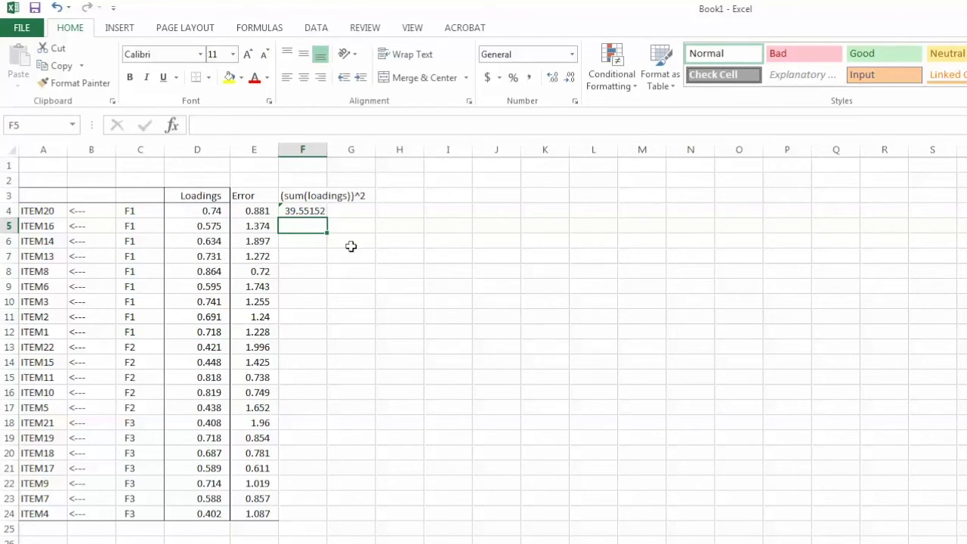
drag(35, 345, 185, 355)
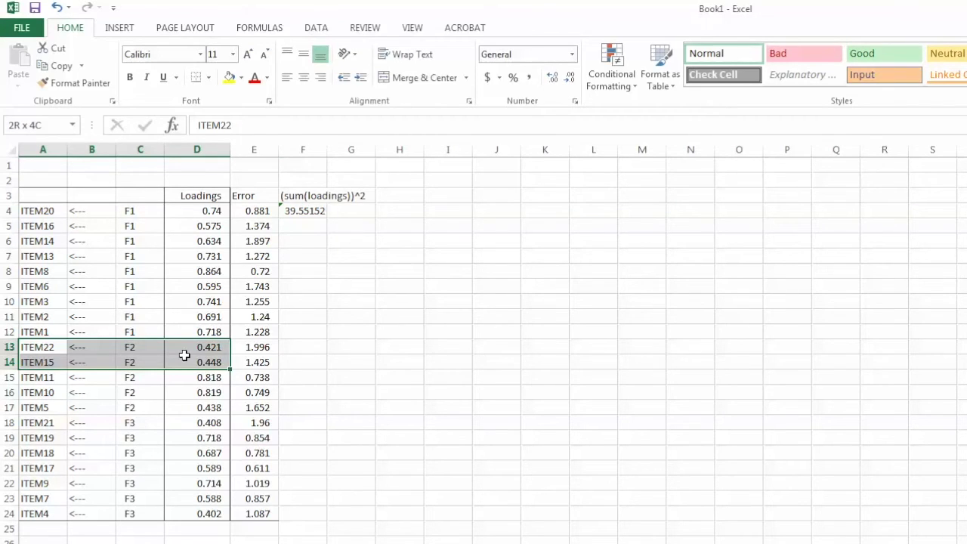
Apply the green Good style to F2 rows A13:G17 and autofit column F
drag(184, 355, 360, 407)
click(884, 53)
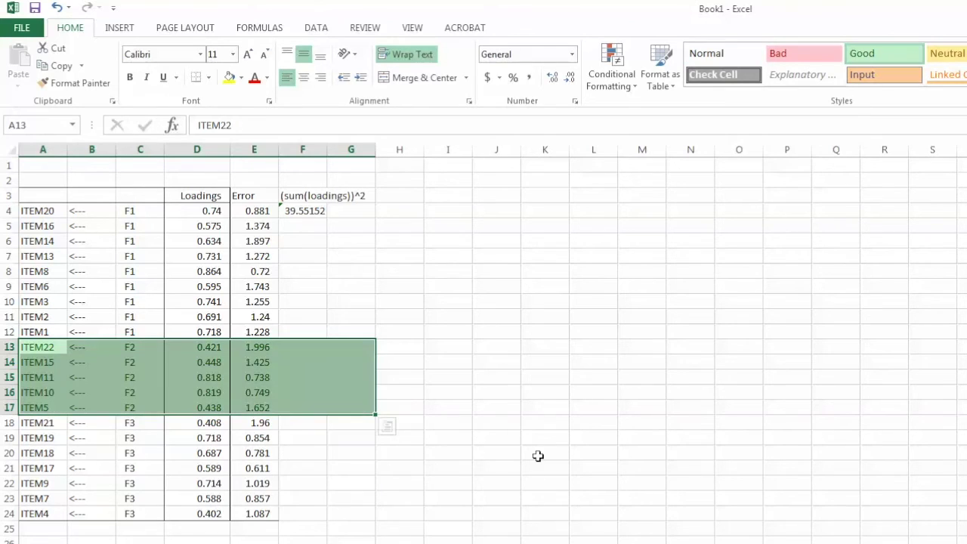
click(534, 408)
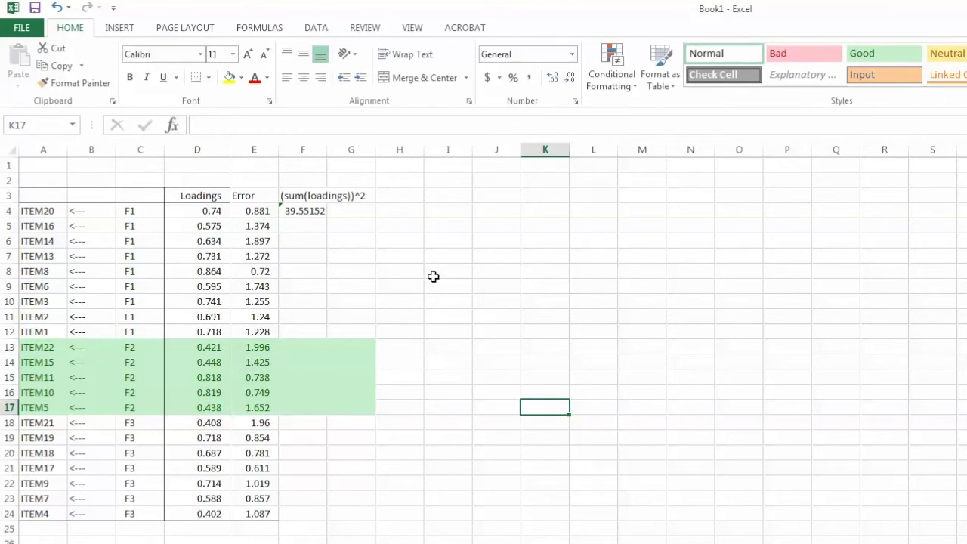
double_click(328, 148)
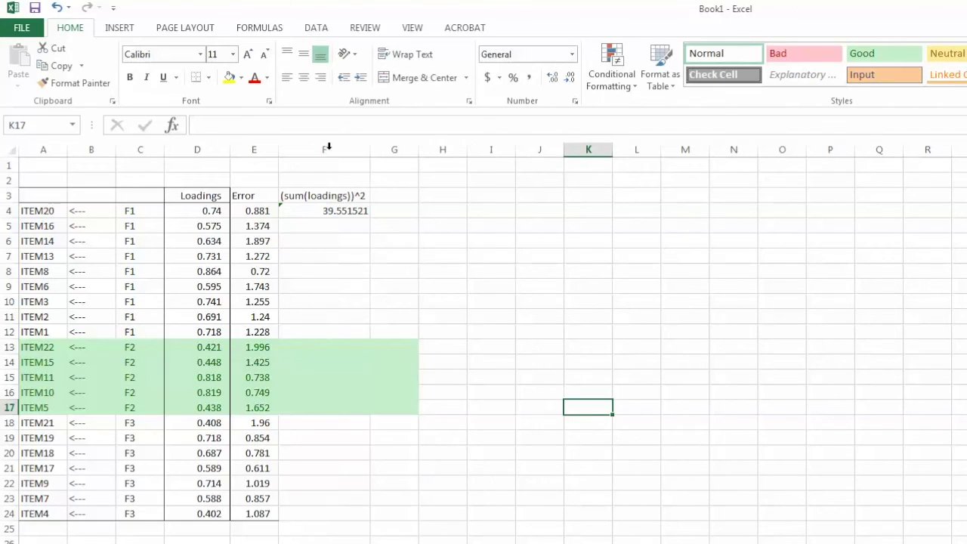
Enter =(sum(D13:D17))^2 in F13, giving 8.667136
click(312, 348)
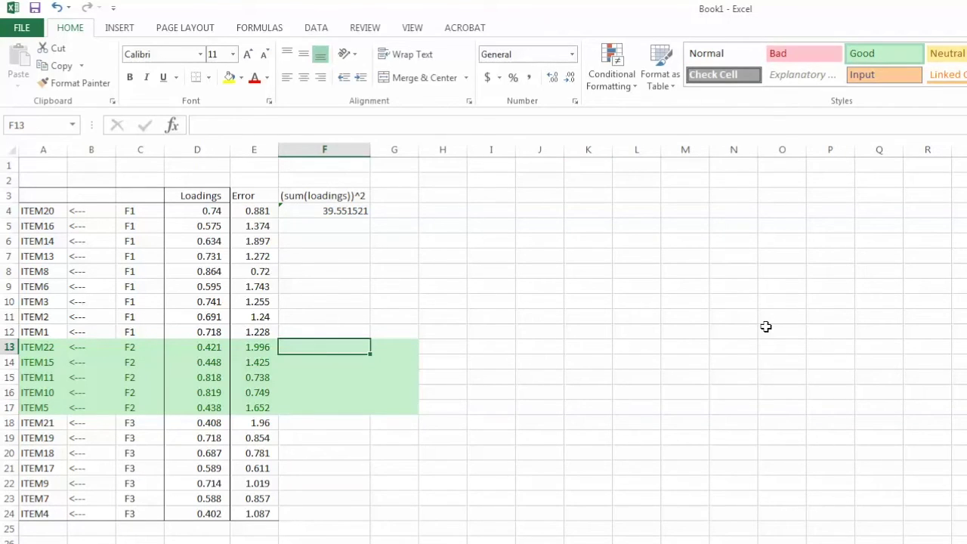
text(=)
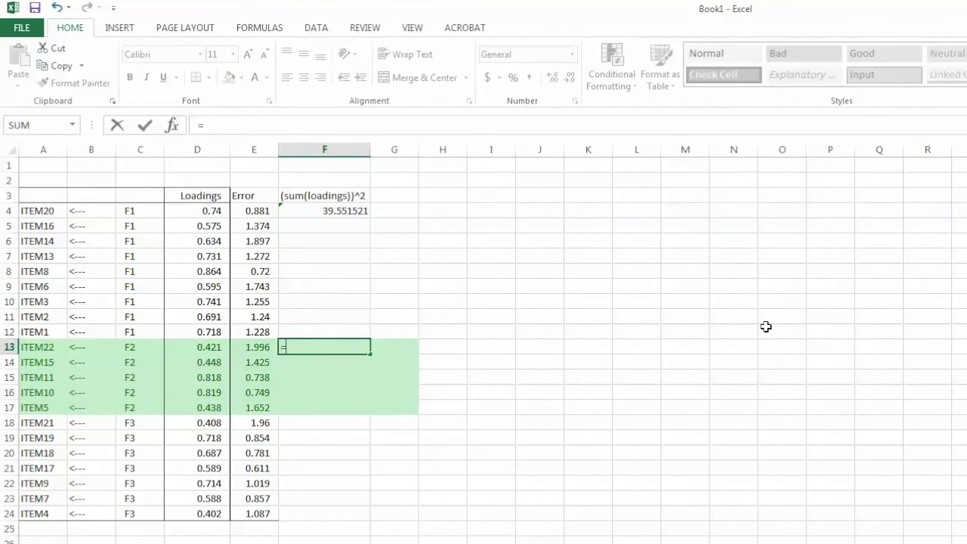
text((sum()
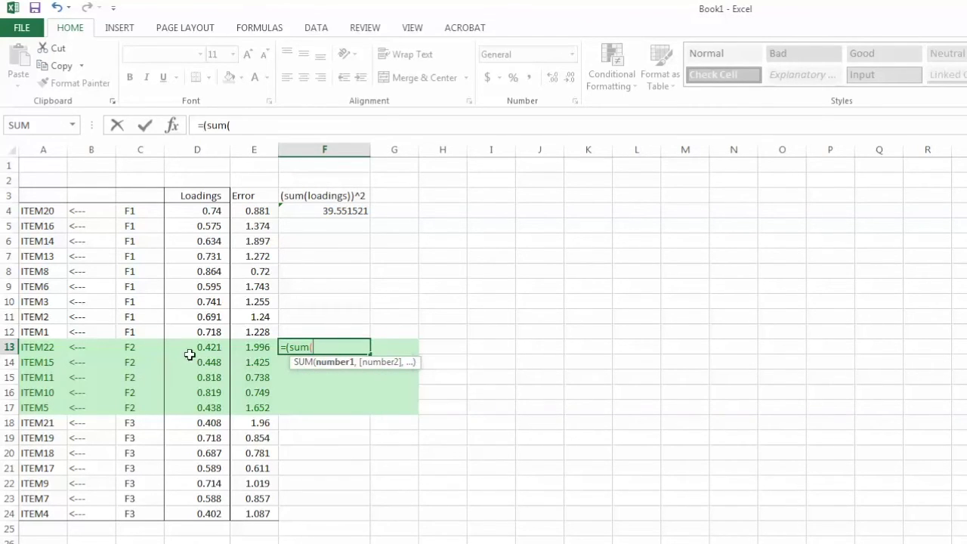
drag(191, 349, 189, 404)
text())^2)
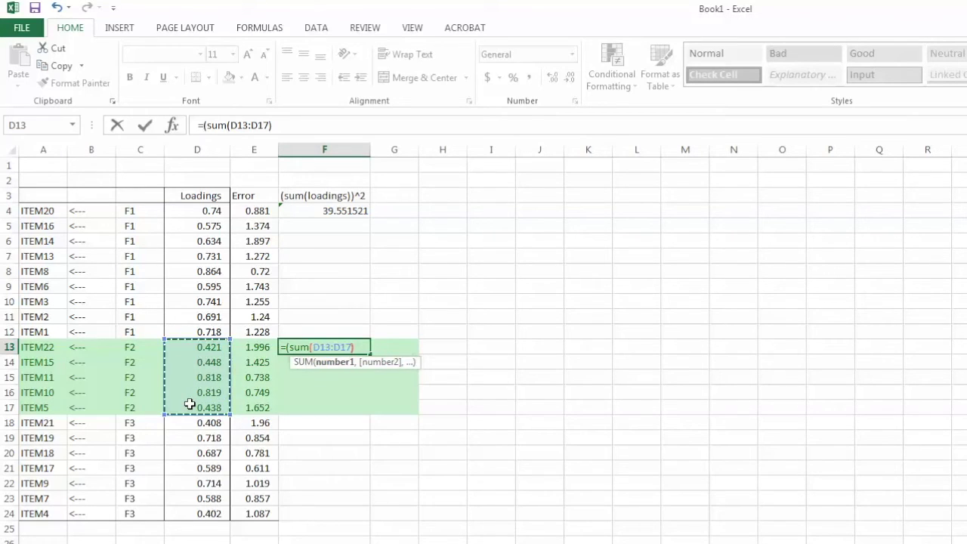
key(Return)
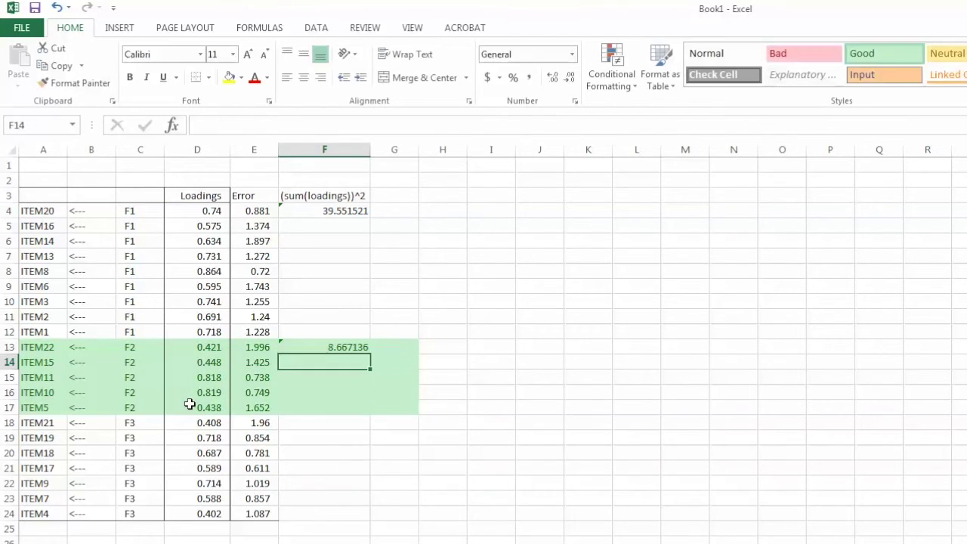
Enter =(sum(D18:D24))^2 in F18, giving F3's squared loading sum 16.859236
click(307, 421)
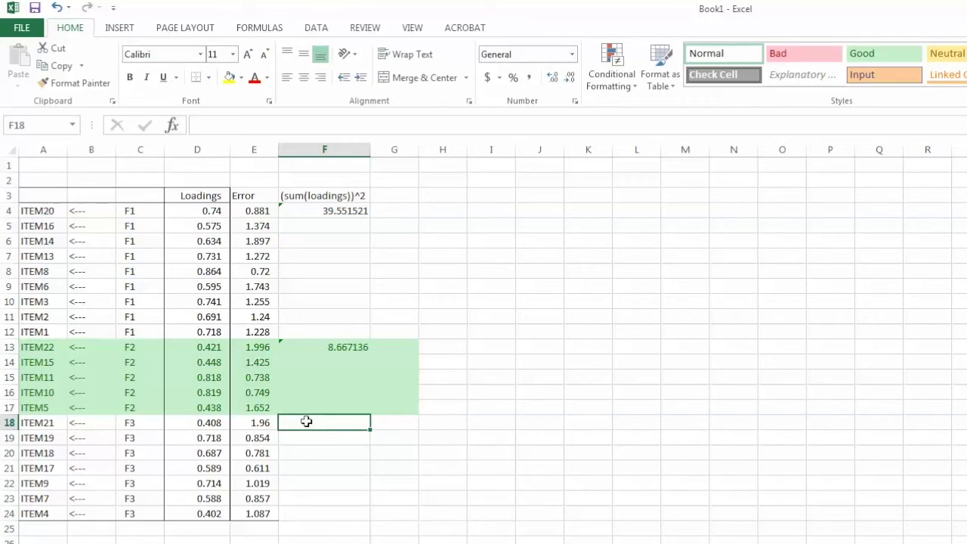
text(=(sum()
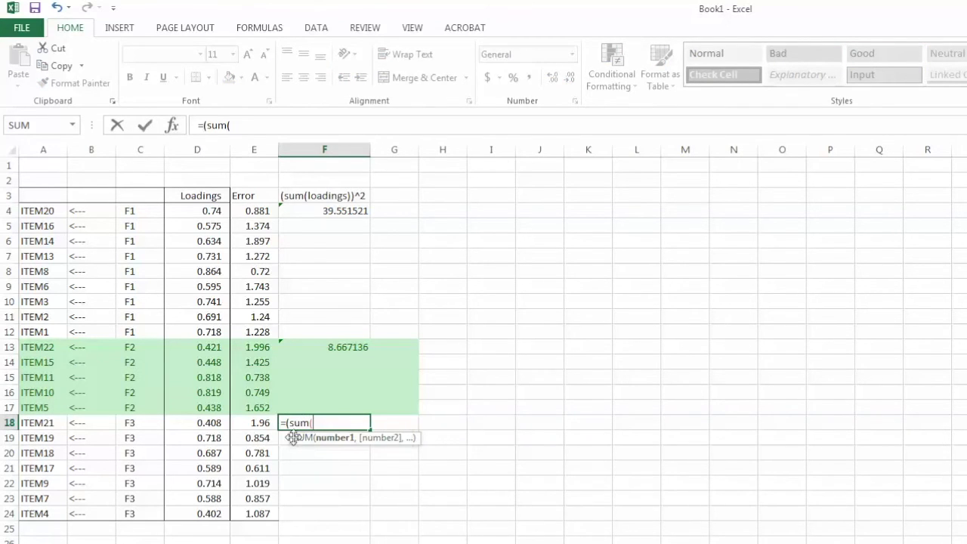
drag(211, 425, 207, 508)
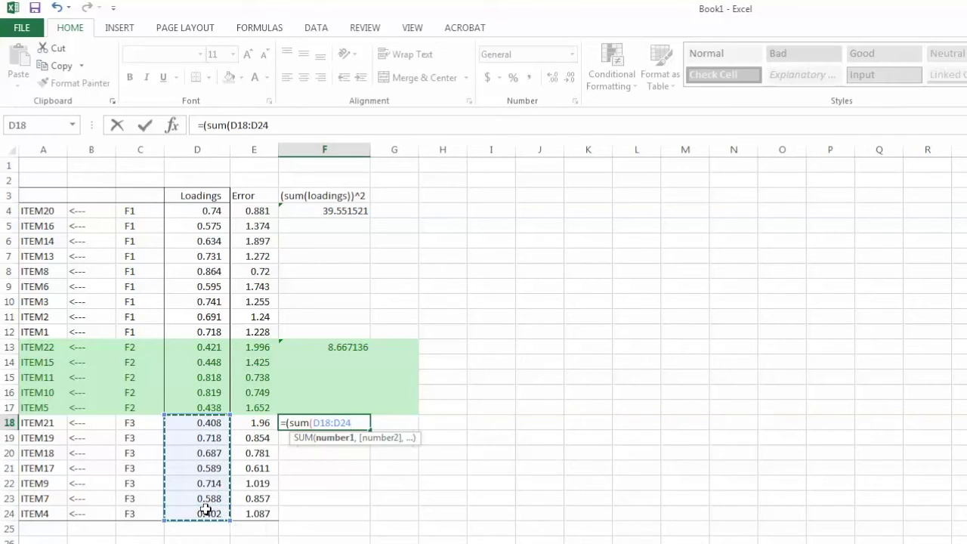
text())^2)
key(Return)
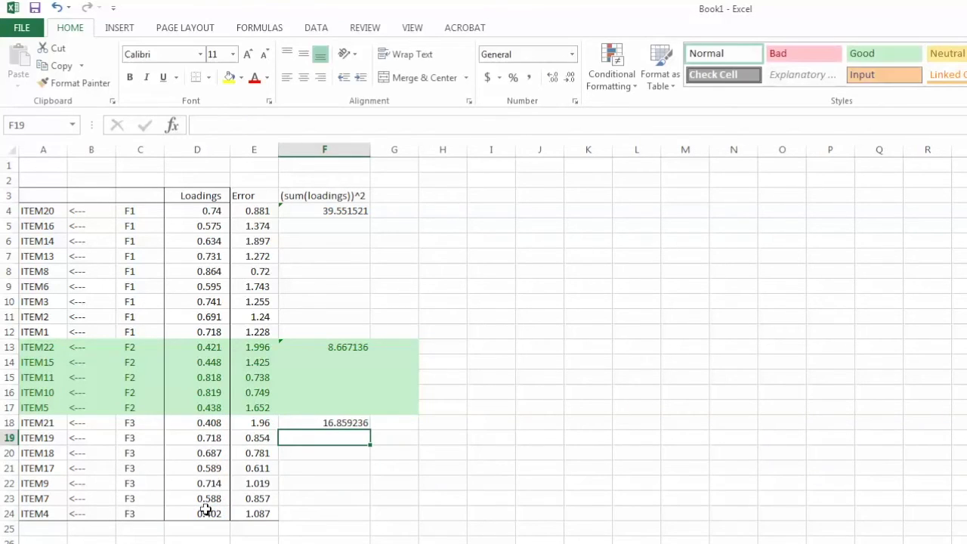
Add the heading CR in G3
click(391, 198)
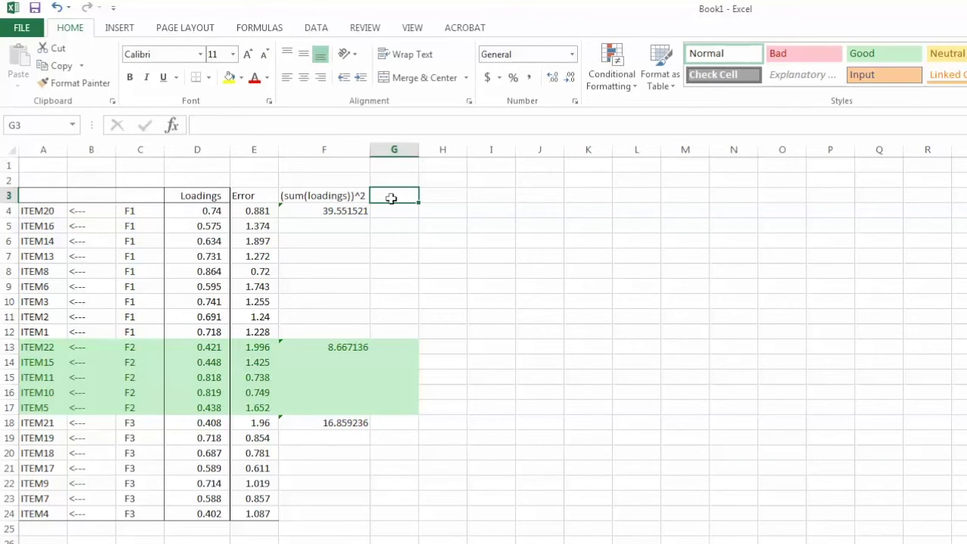
text(CR)
key(Return)
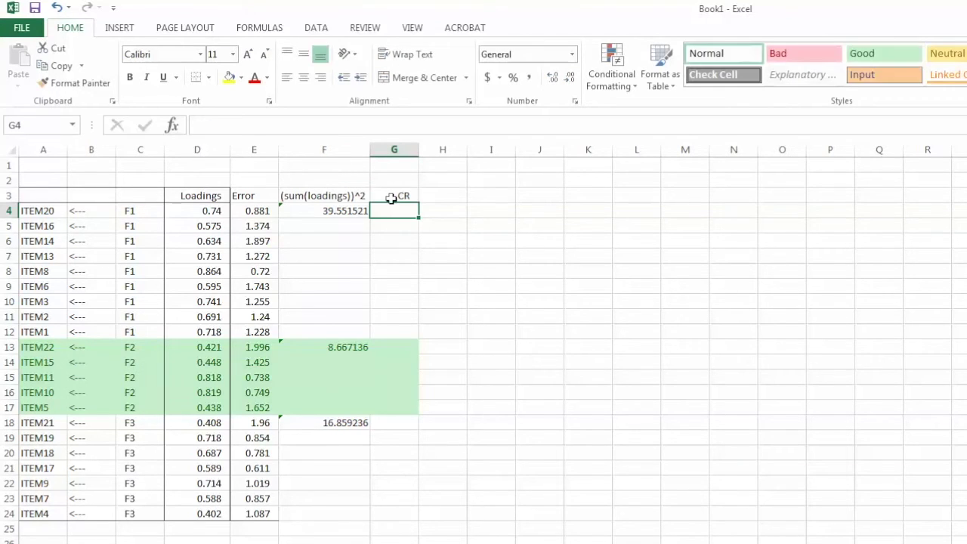
Review the construct reliability formula in validity.docx before returning to Excel
key(alt+Tab)
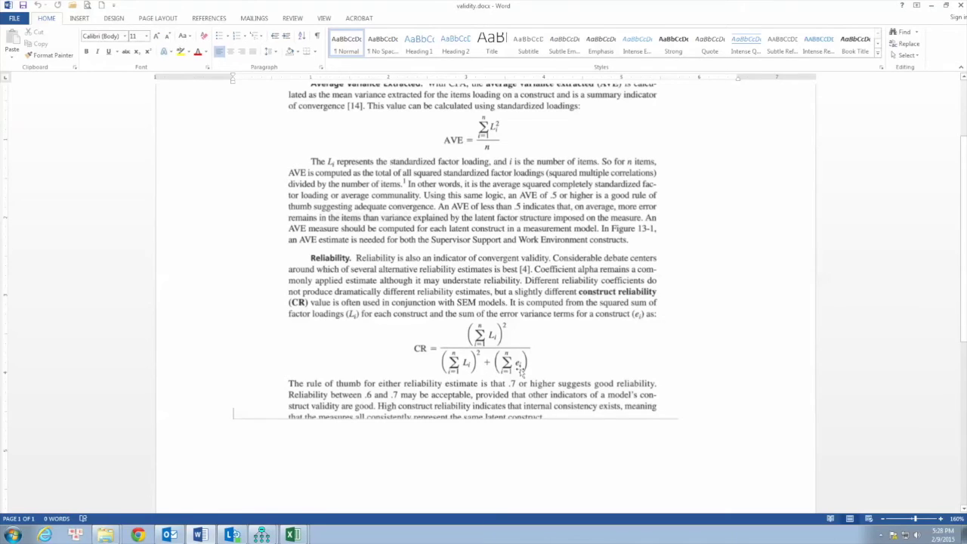
click(294, 535)
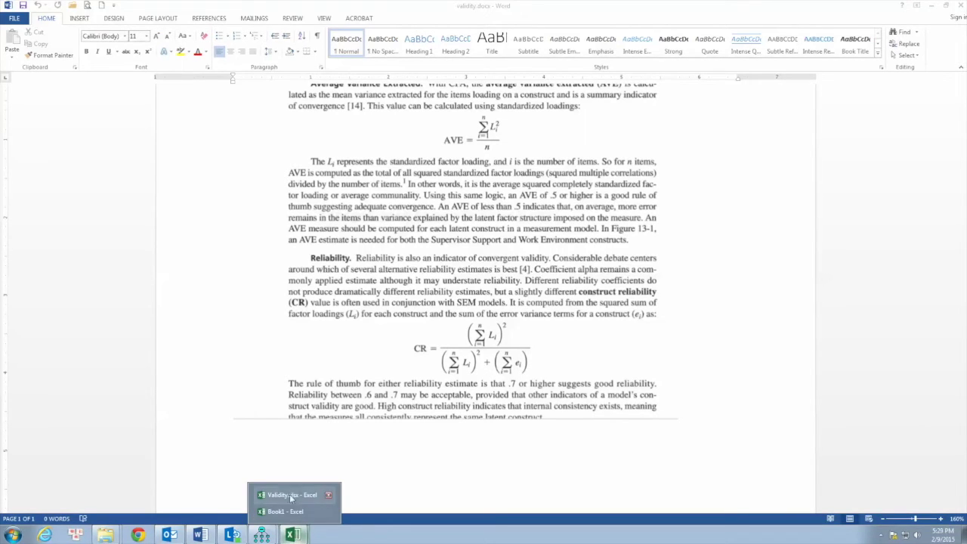
Enter =F4/(F4+sum(E4:E12)) in G4, giving F1's CR of 0.773072
click(276, 512)
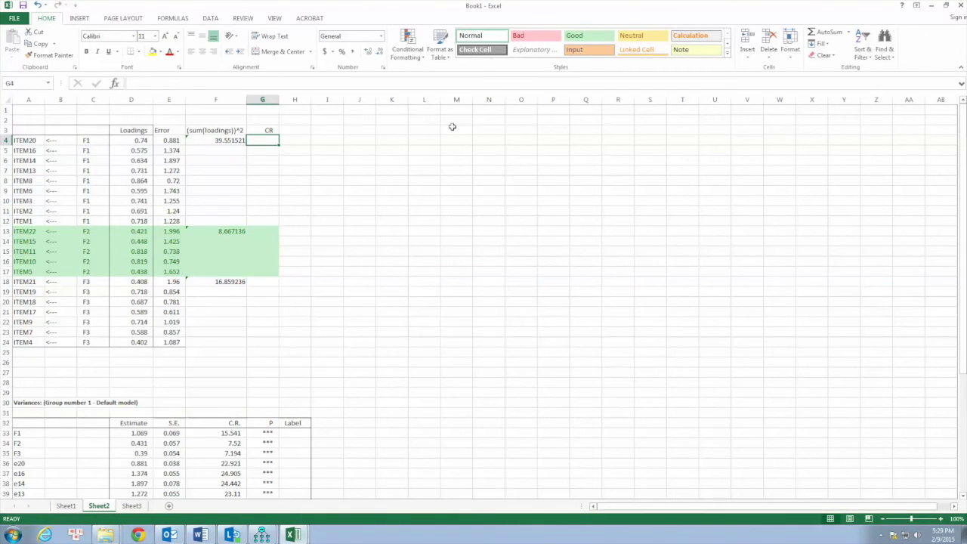
text(=)
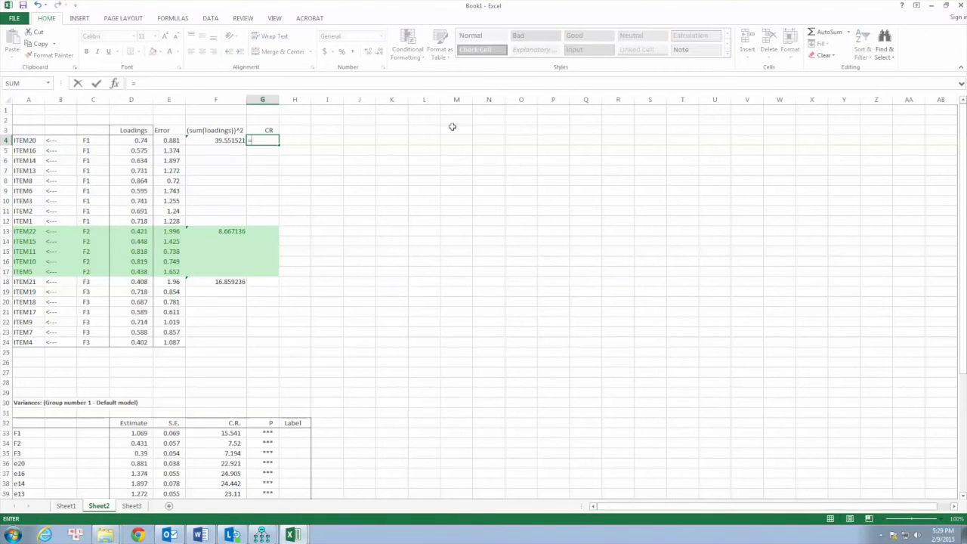
click(219, 142)
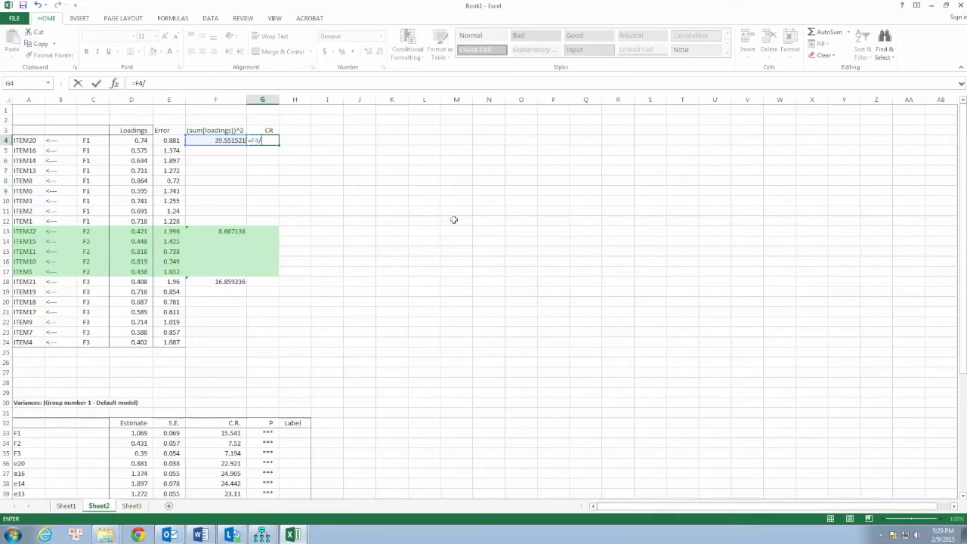
key(Escape)
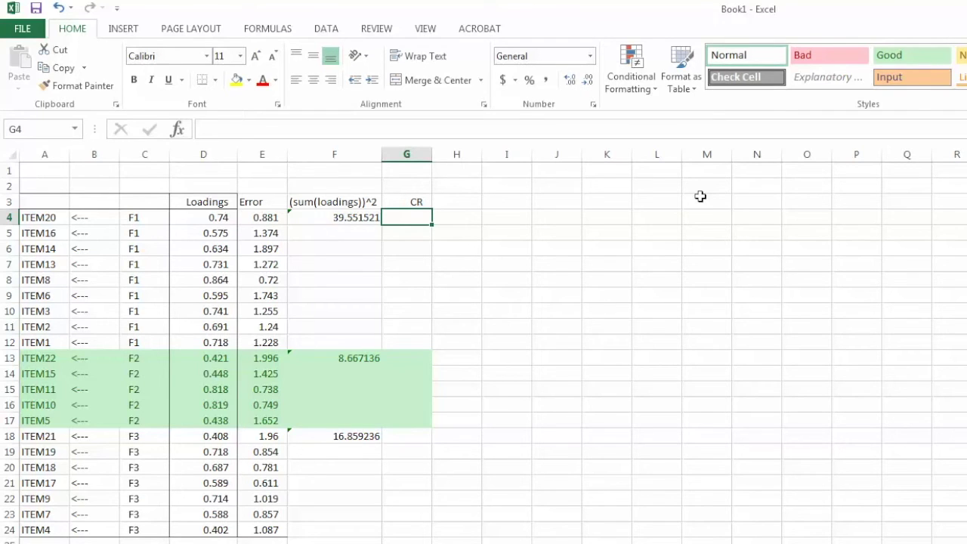
text(=)
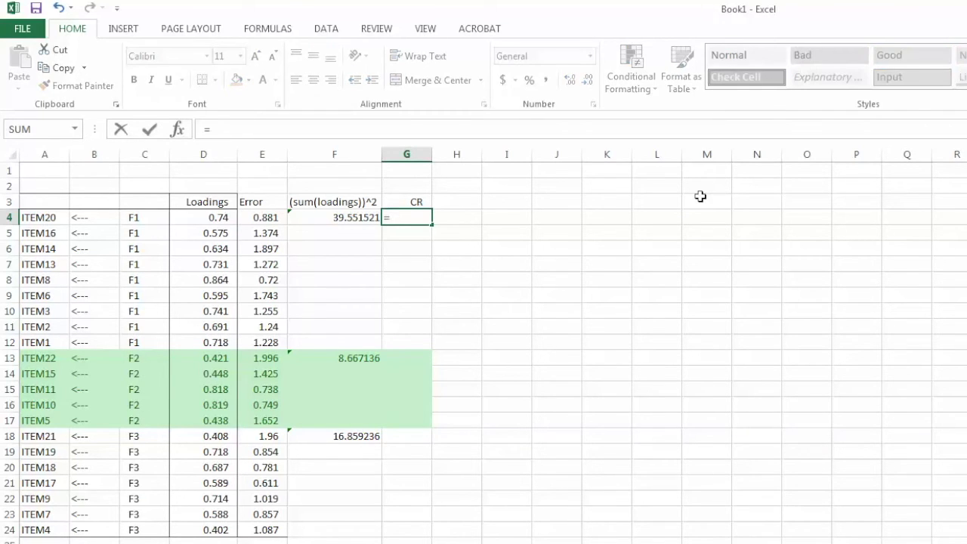
click(339, 219)
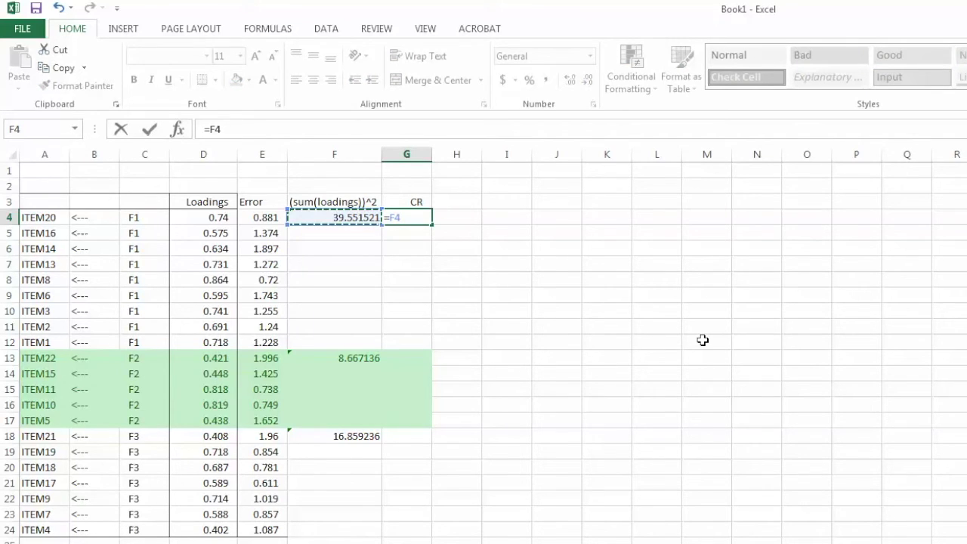
text(/)
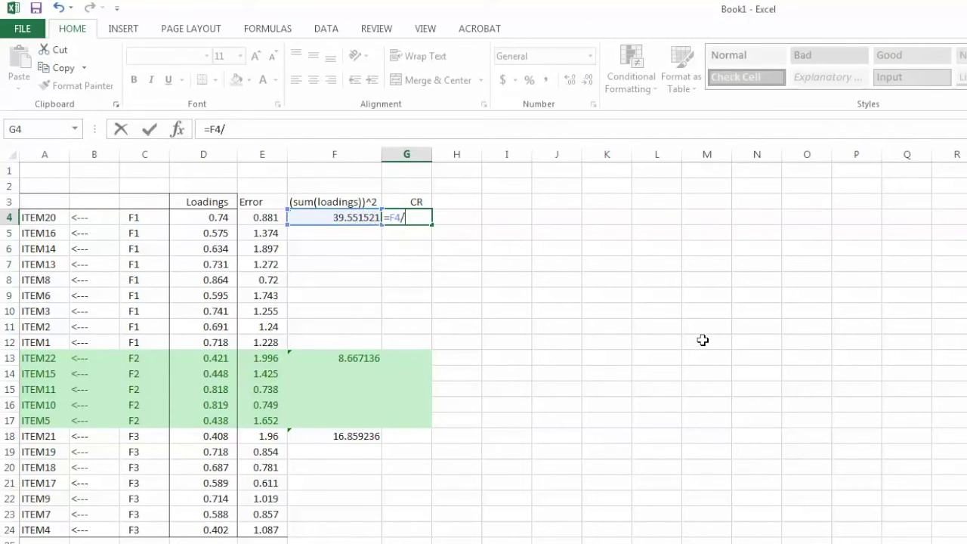
text(()
click(355, 220)
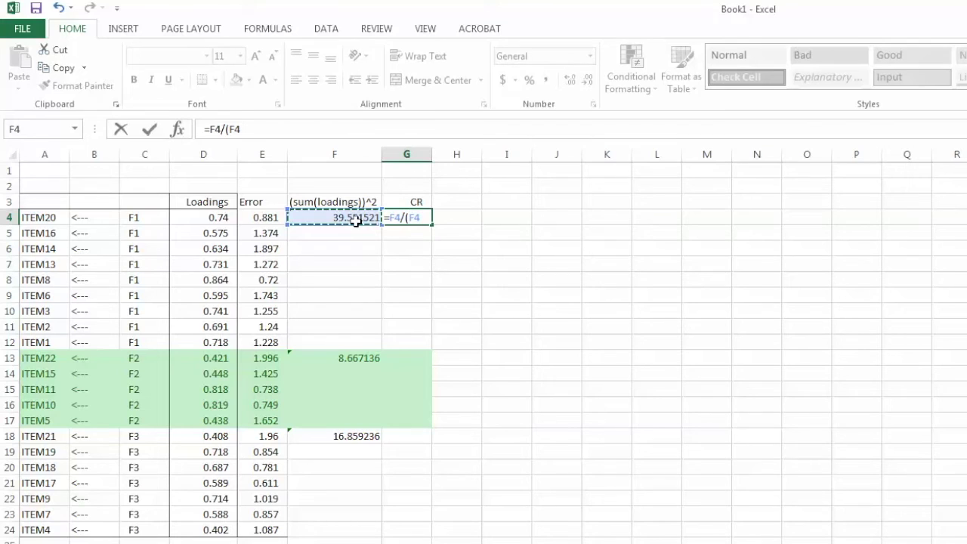
text(+sum()
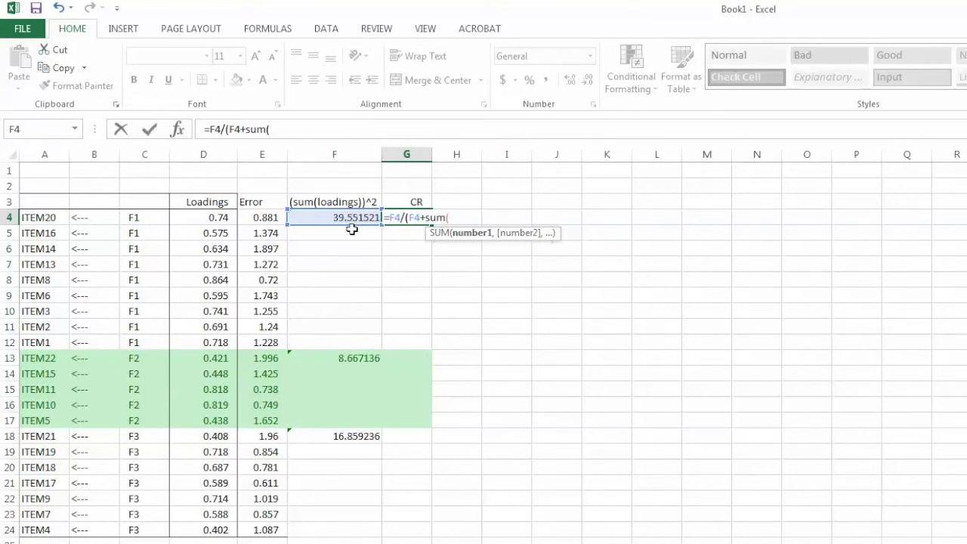
click(262, 217)
drag(262, 217, 249, 335)
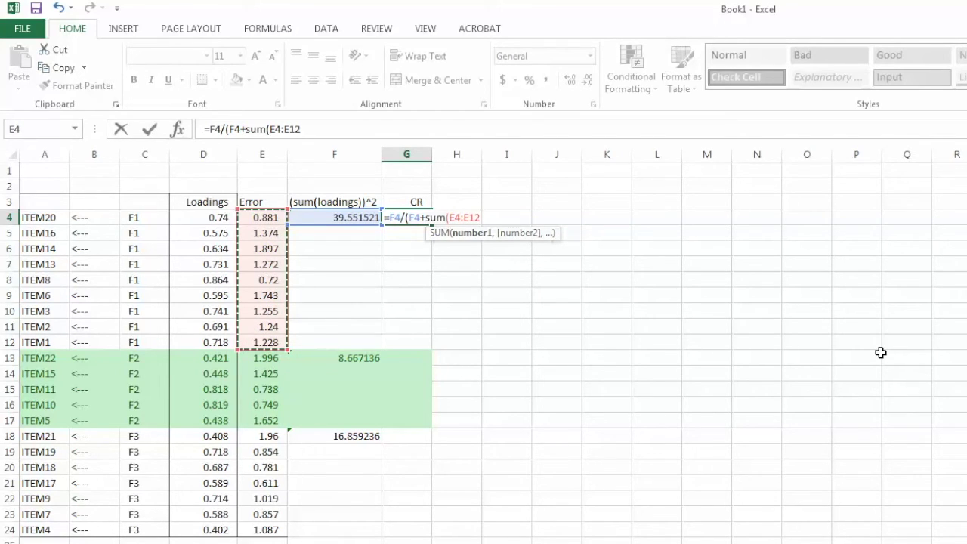
text()))
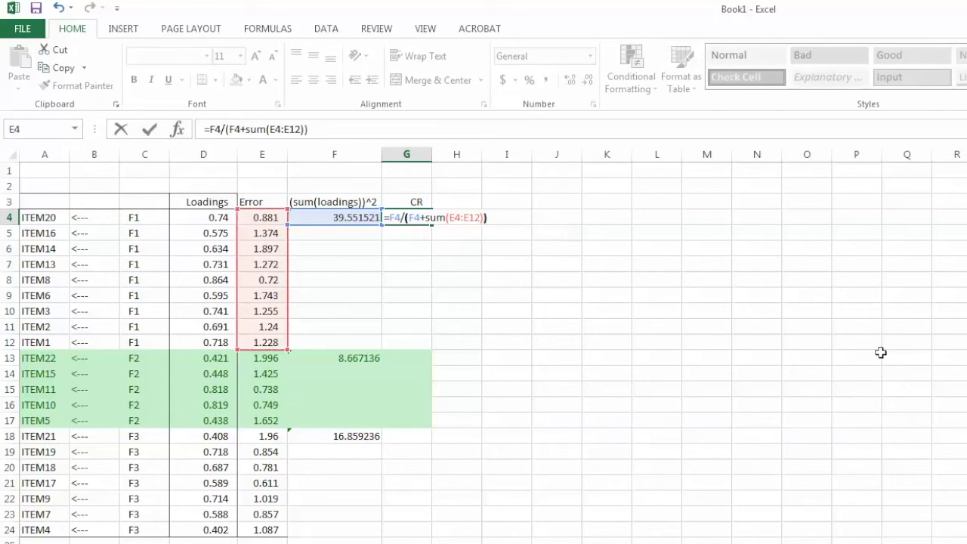
key(Return)
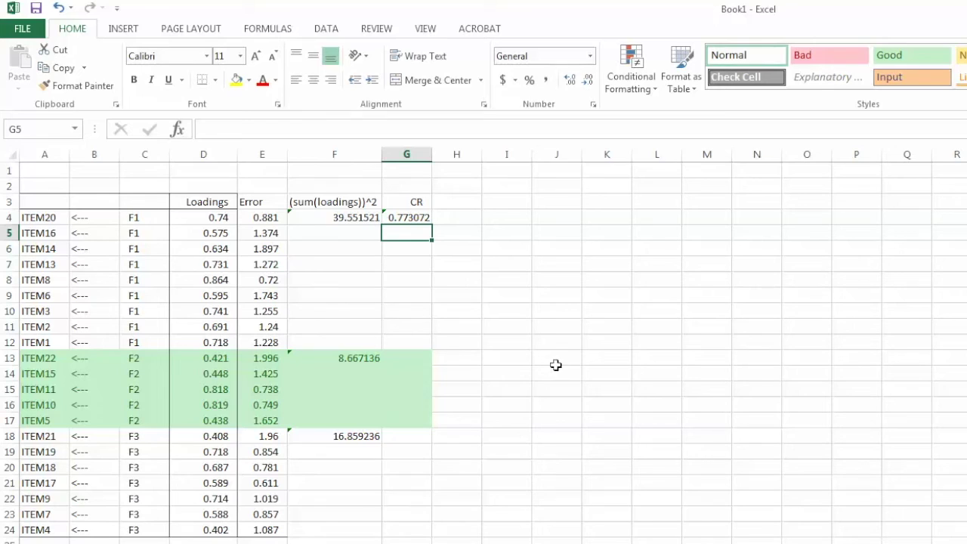
Enter =F13/(F13+SUM(E13:E17)) in G13, giving F2's CR of 0.56919
click(414, 360)
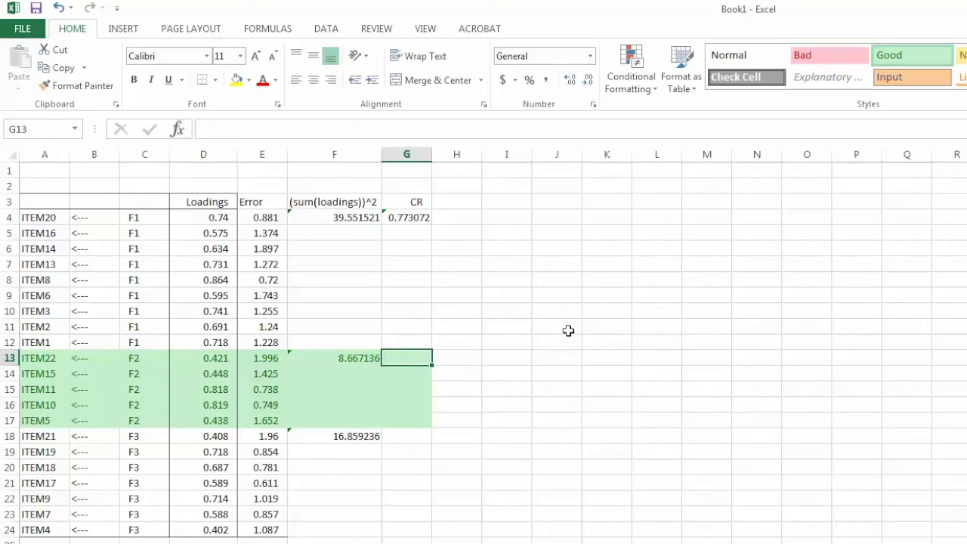
text(=)
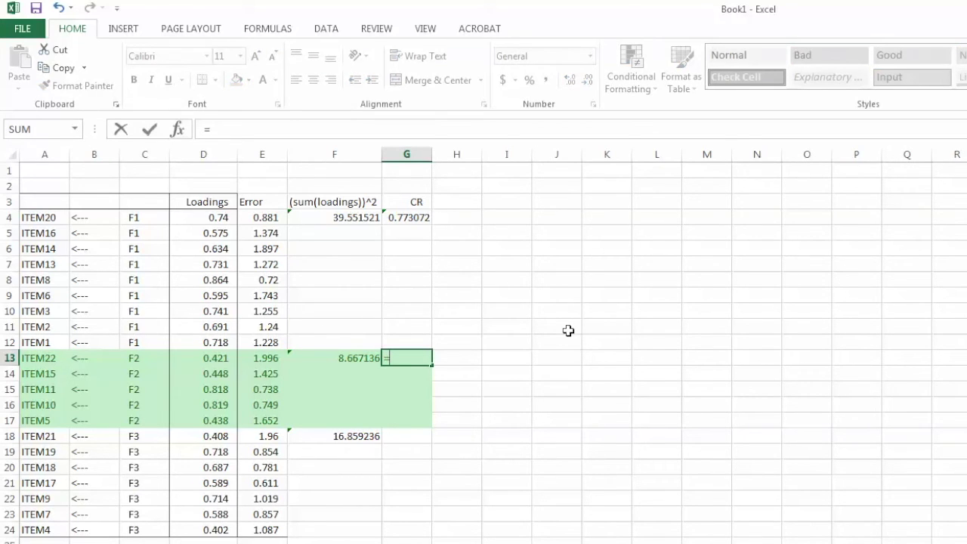
click(345, 358)
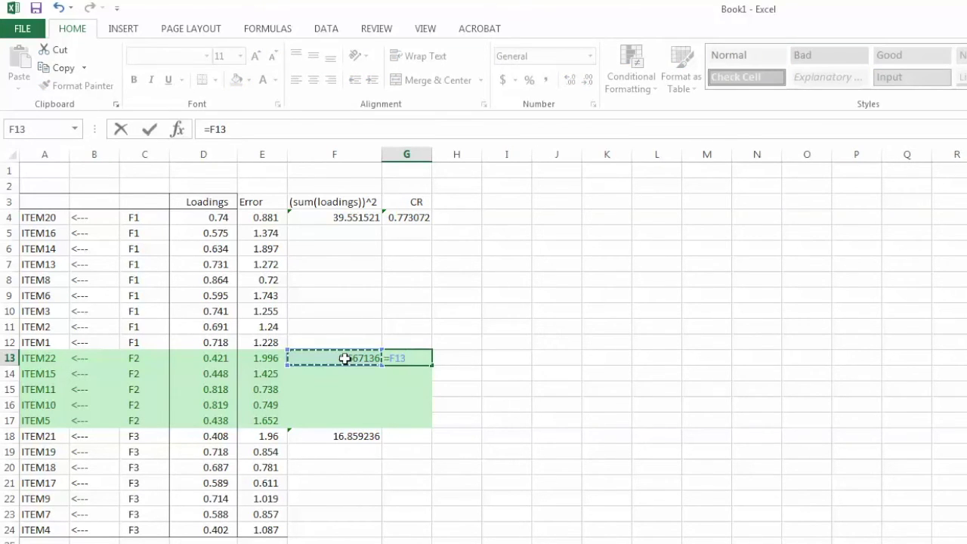
text(/()
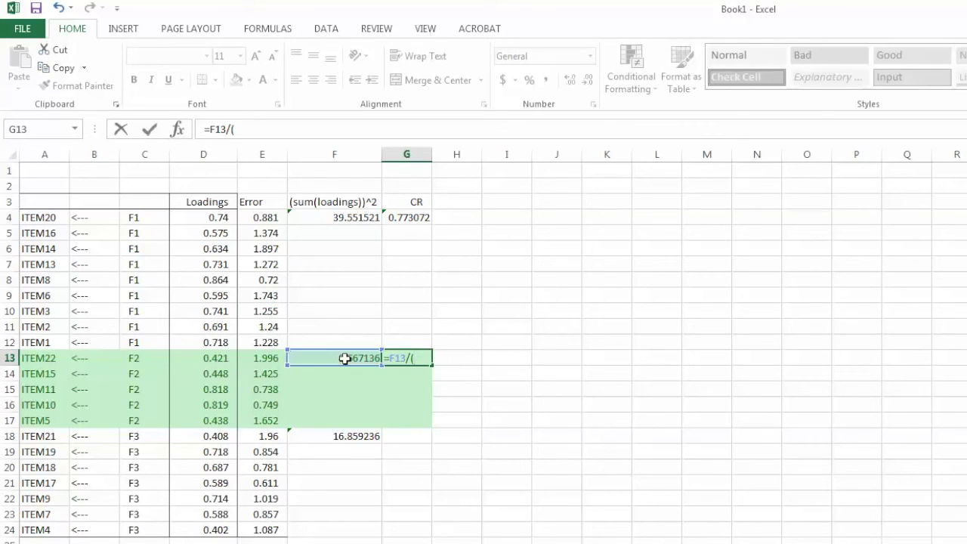
click(344, 358)
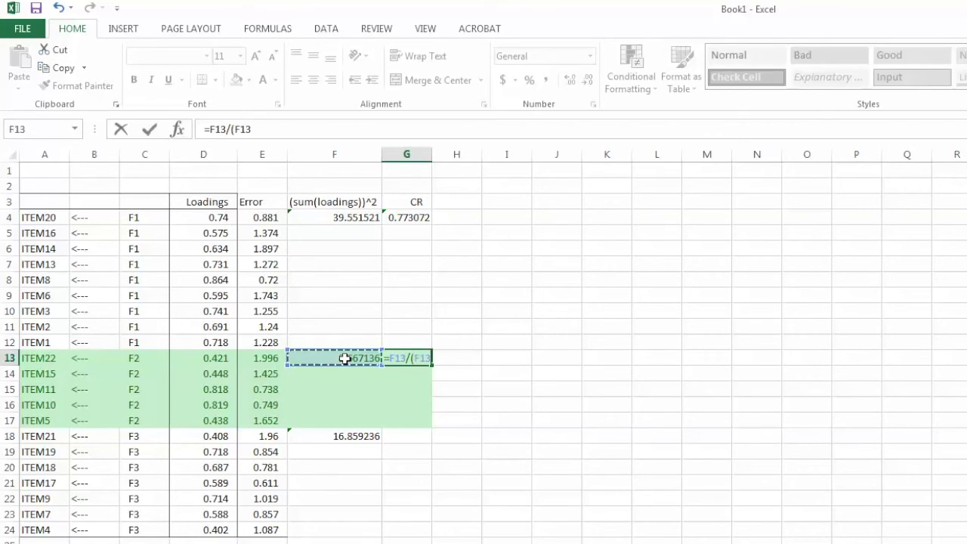
text(+)
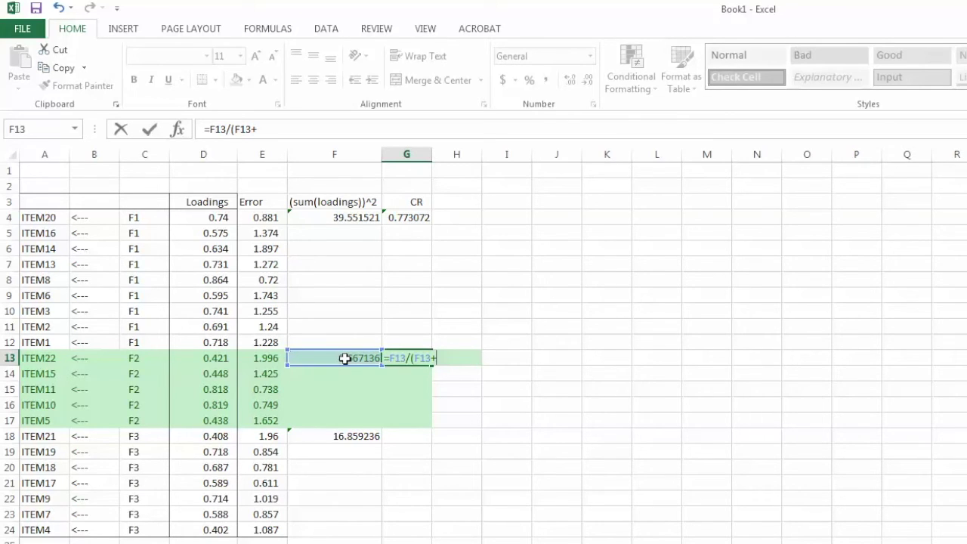
text(sum()
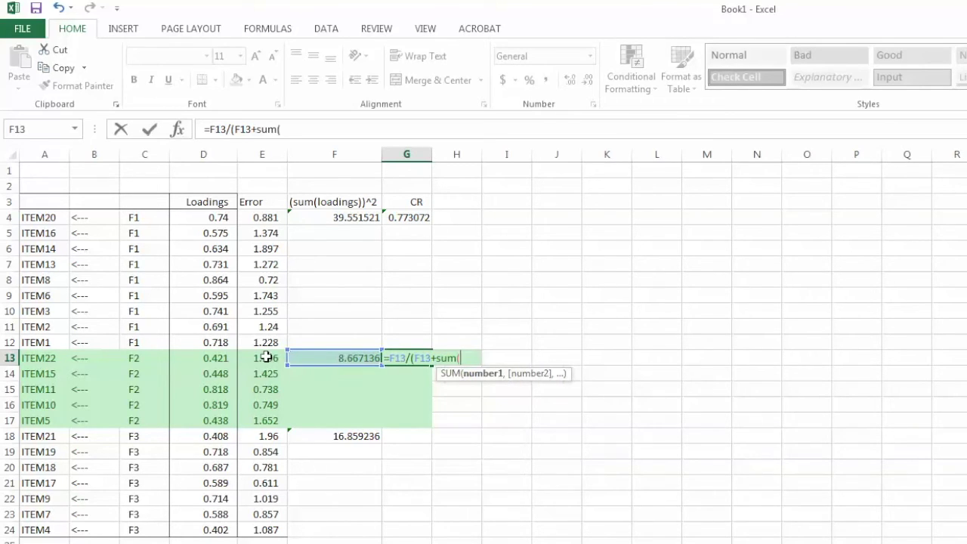
drag(265, 358, 270, 418)
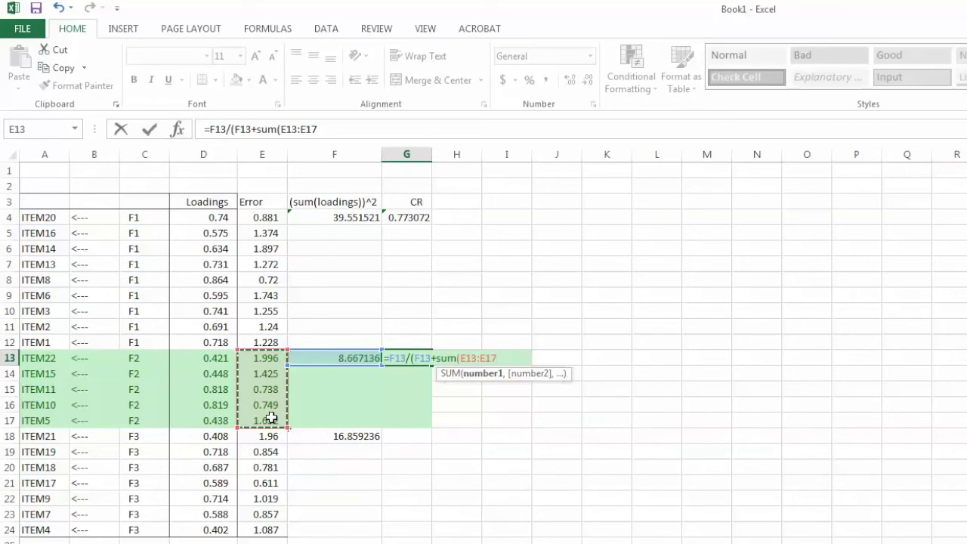
text()))
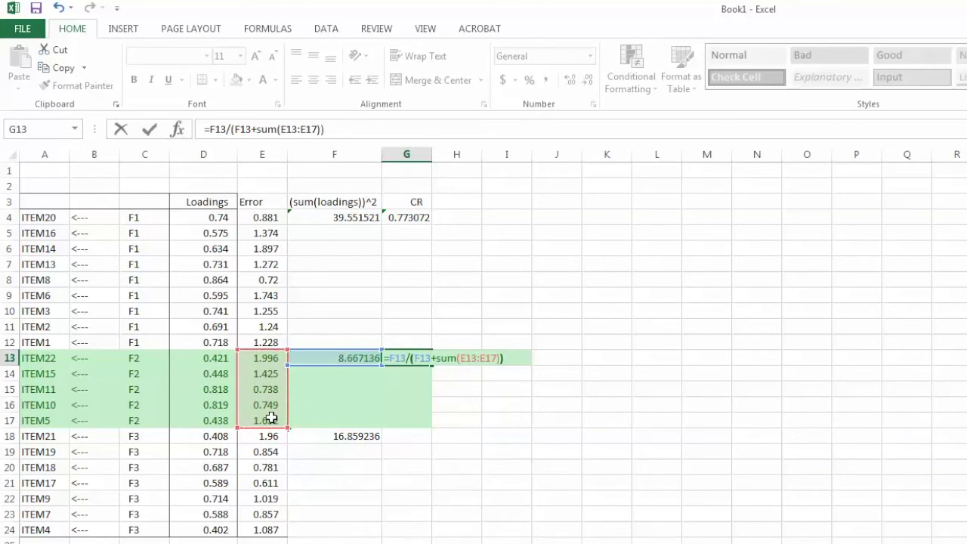
key(Return)
click(414, 436)
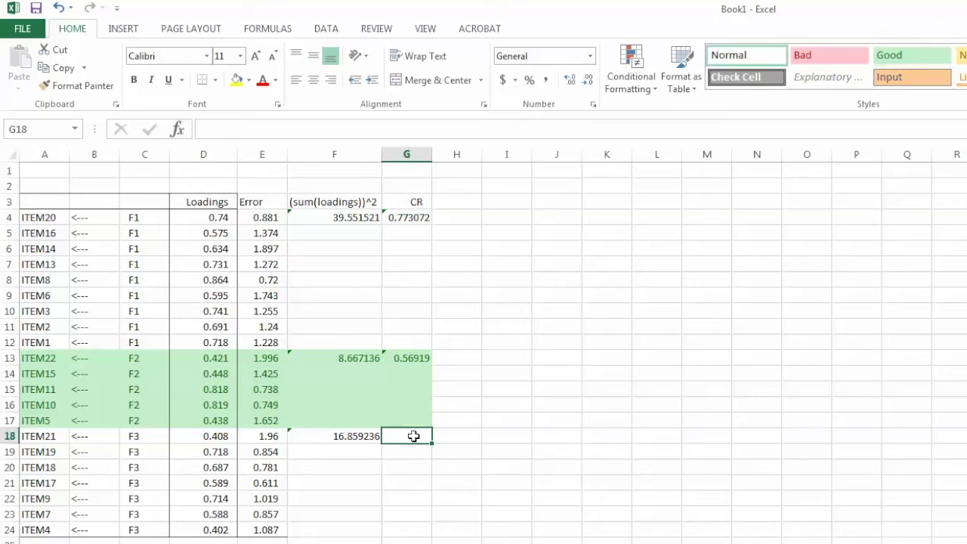
Enter =F18/(F18+SUM(E18:E24)) in G18, giving F3's CR of 0.701643
text(=)
click(339, 435)
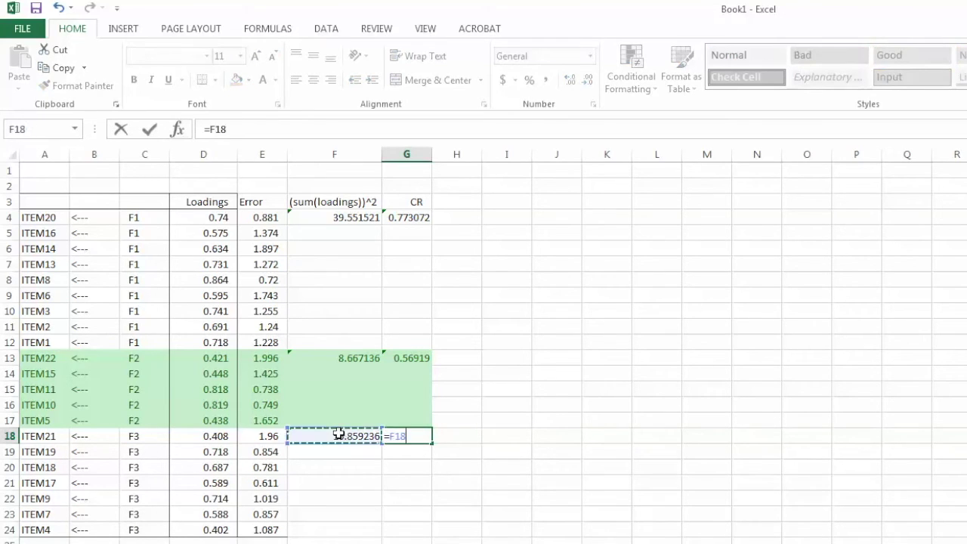
text(/)
click(340, 435)
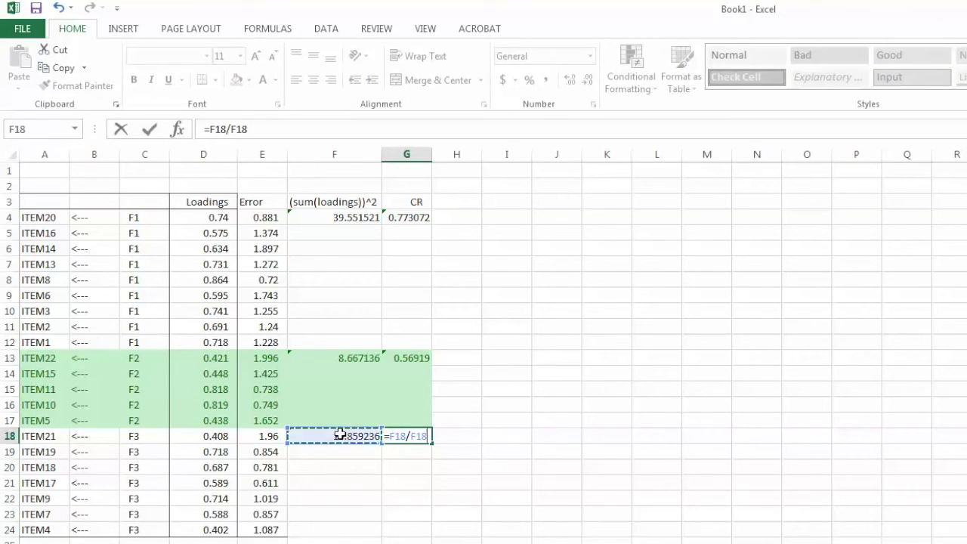
key(BackSpace)
key(BackSpace)
key(BackSpace)
text(()
click(340, 434)
text(+sum()
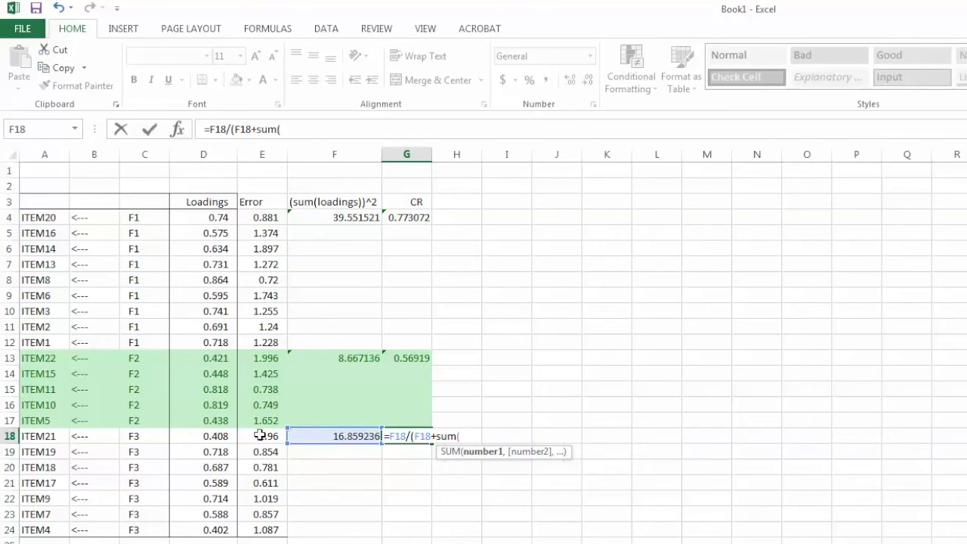
drag(258, 436, 258, 523)
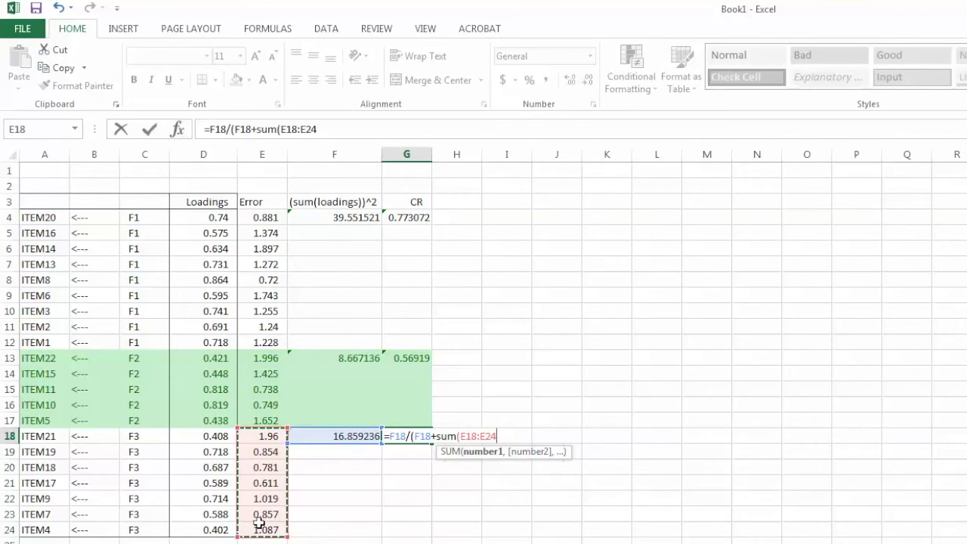
text()))
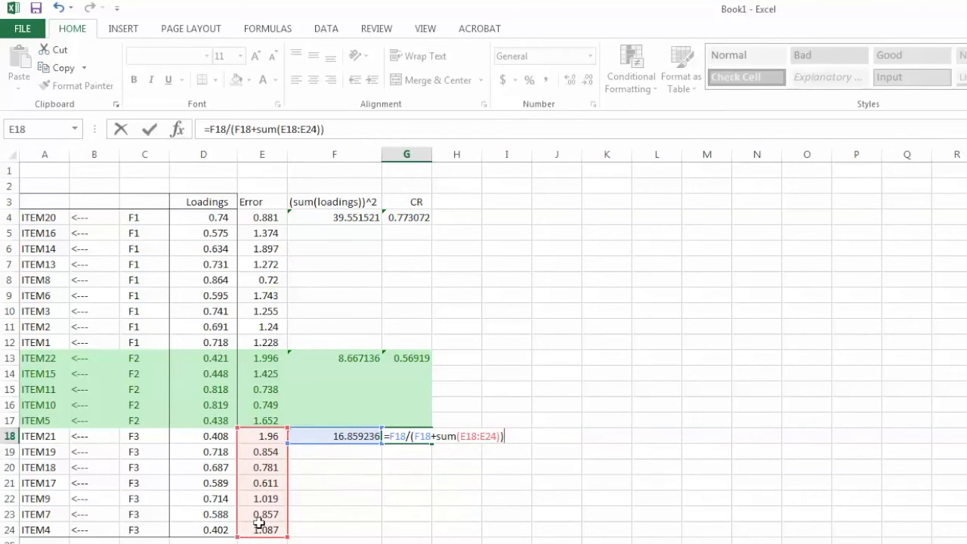
key(Return)
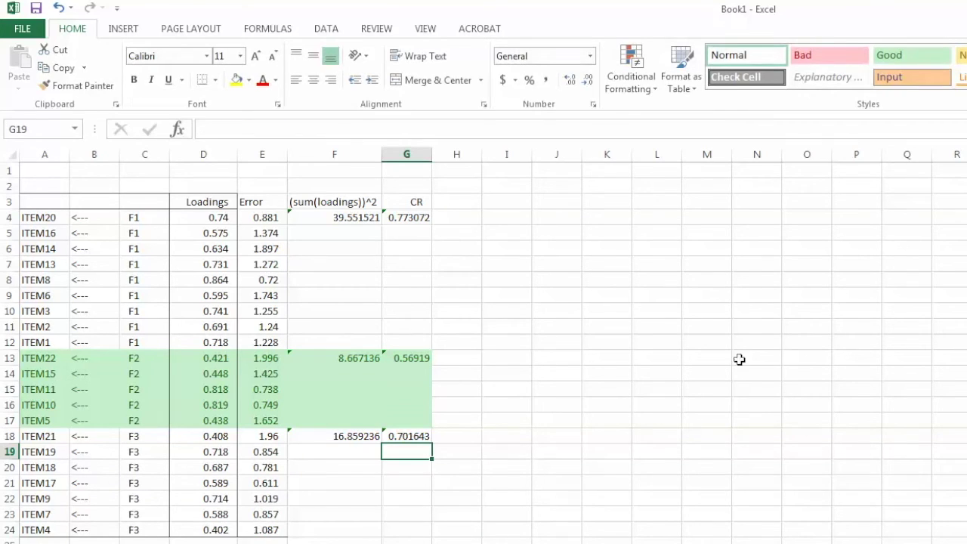
click(404, 204)
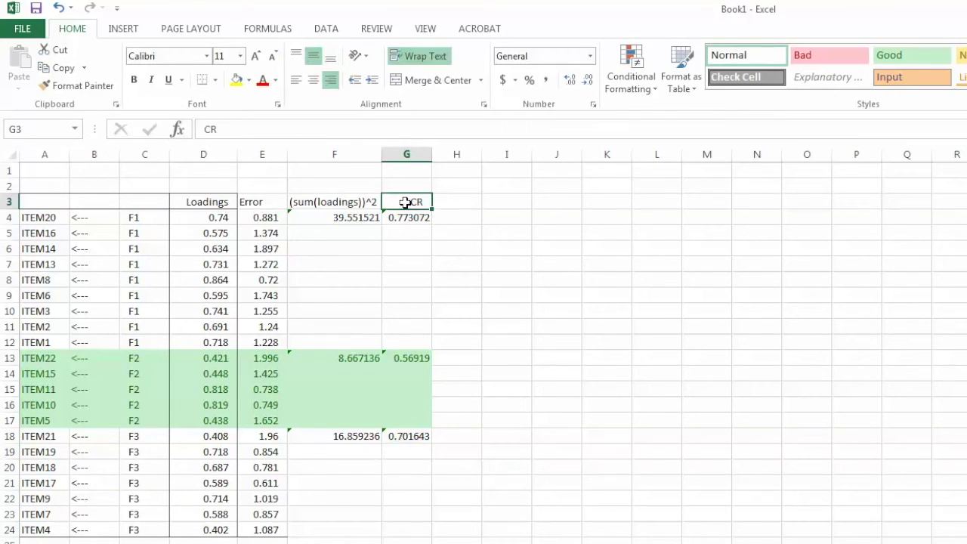
drag(406, 203, 392, 529)
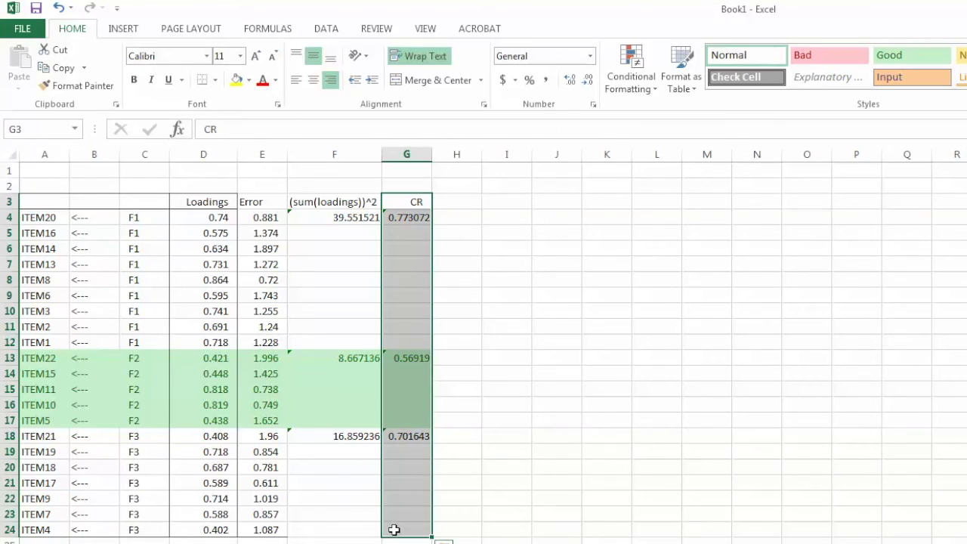
click(469, 380)
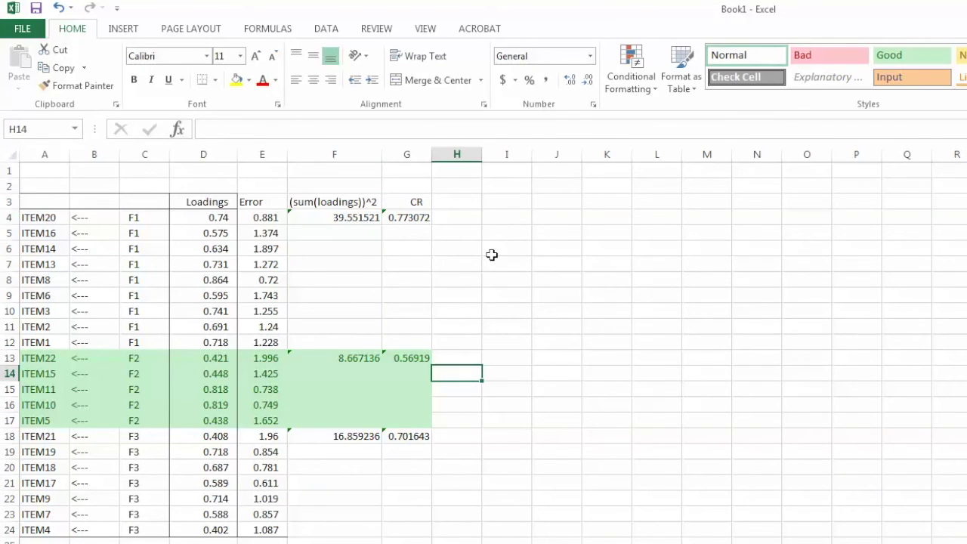
click(399, 219)
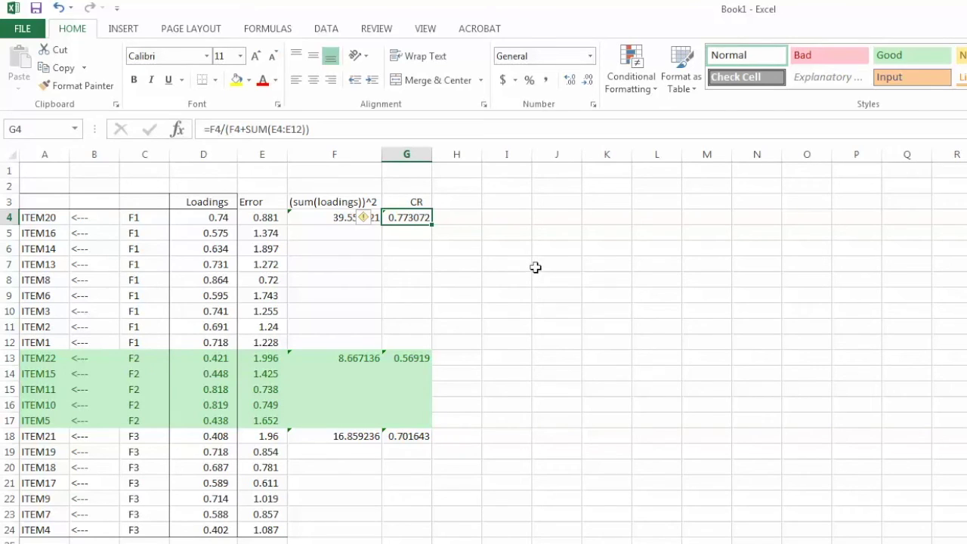
click(414, 436)
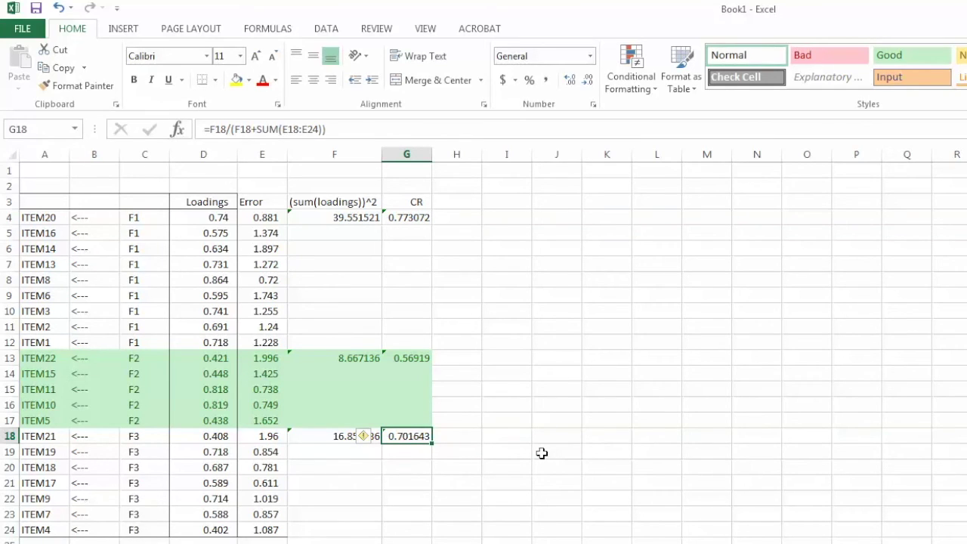
click(420, 358)
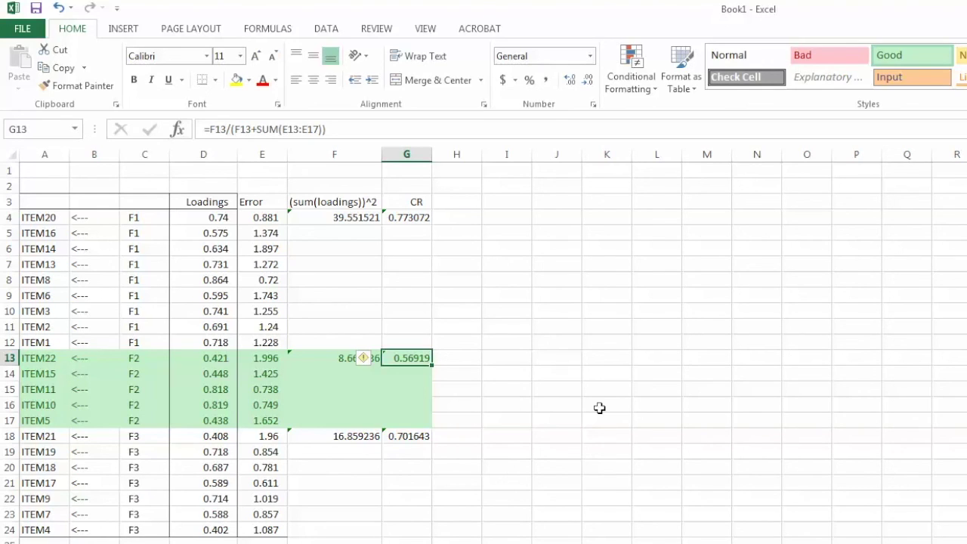
click(541, 361)
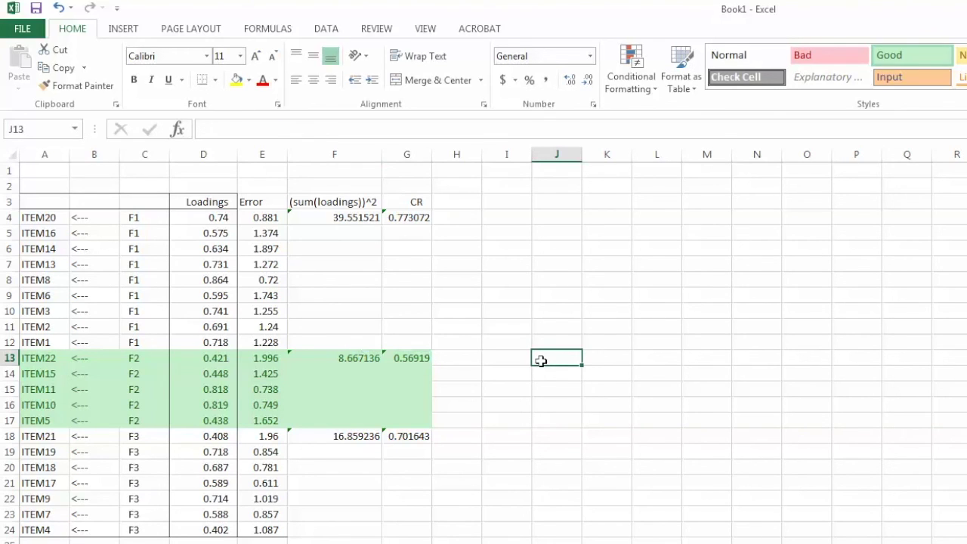